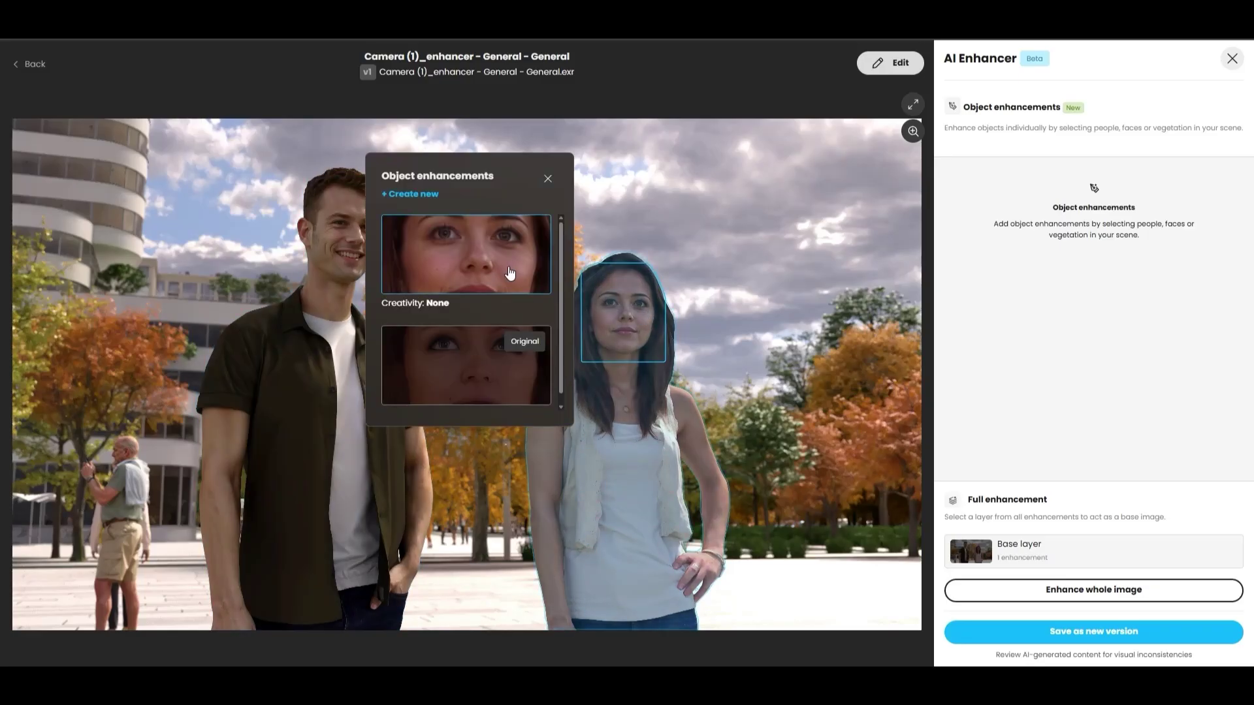
# Step: Start a new face enhancement with high creativity, adult age group and female gender
pyautogui.click(413, 194)
pyautogui.moveTo(400, 222); pyautogui.dragTo(552, 223)
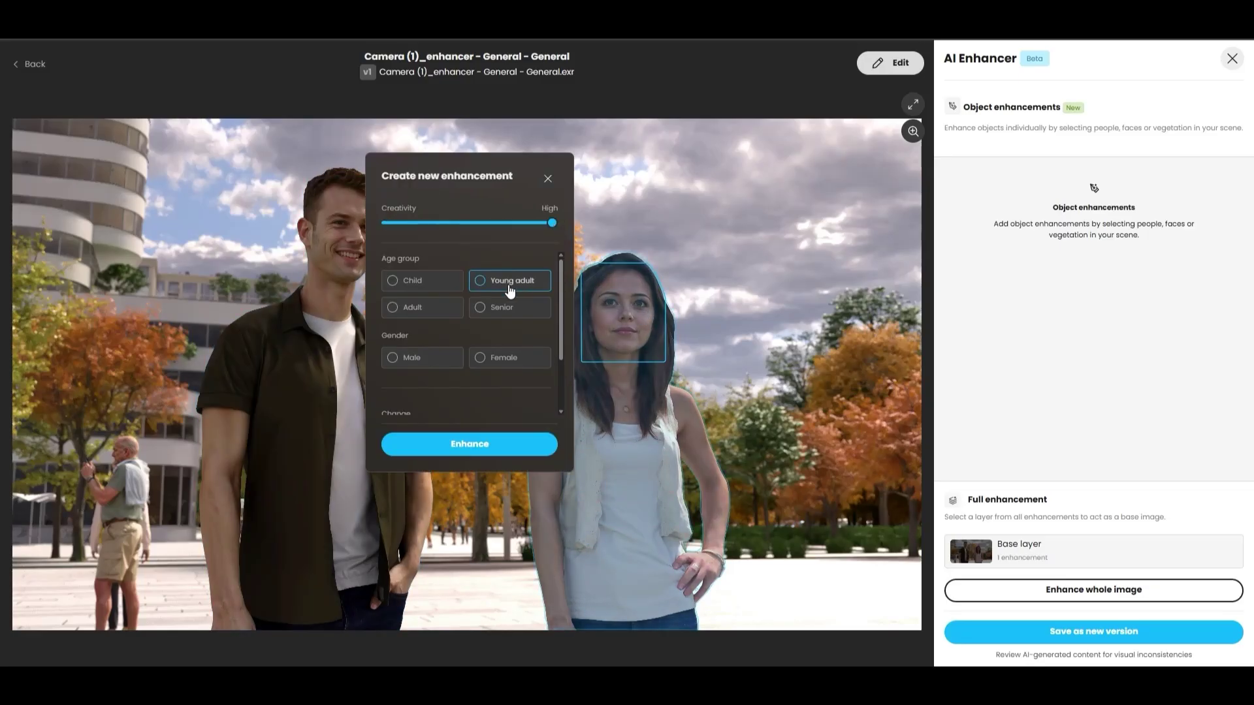
pyautogui.click(412, 307)
pyautogui.click(503, 358)
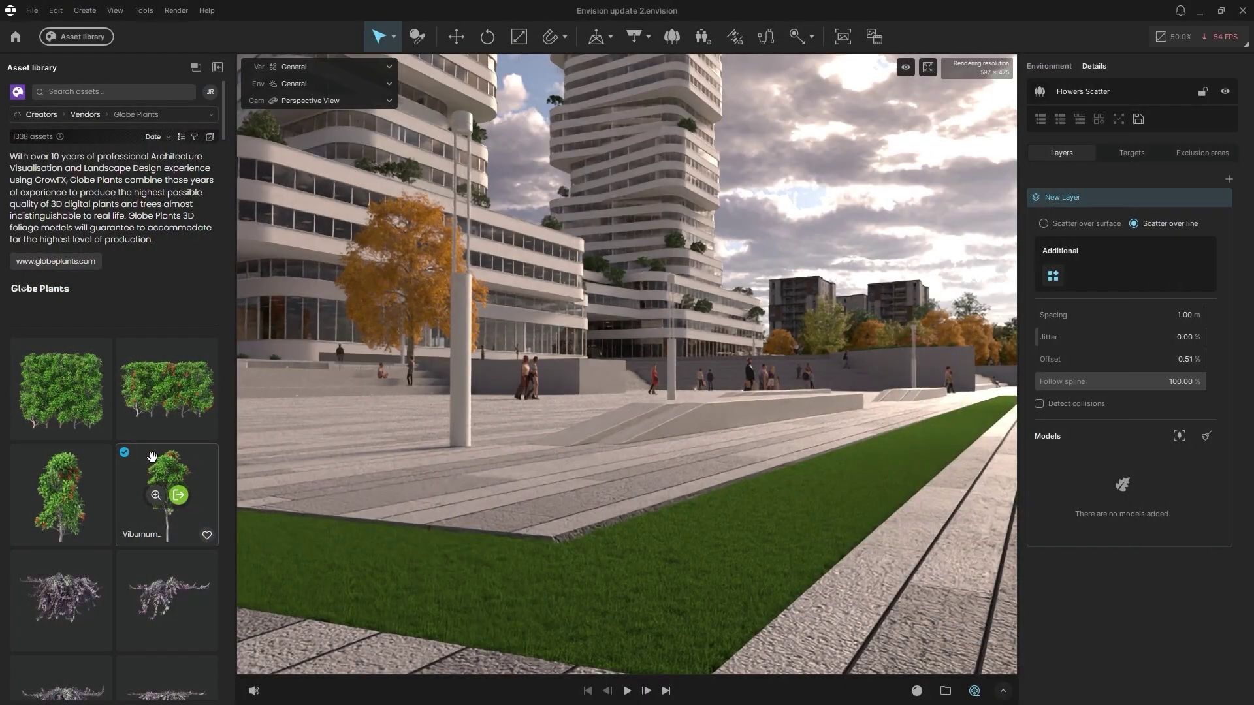
pyautogui.scroll(-5, 153, 457)
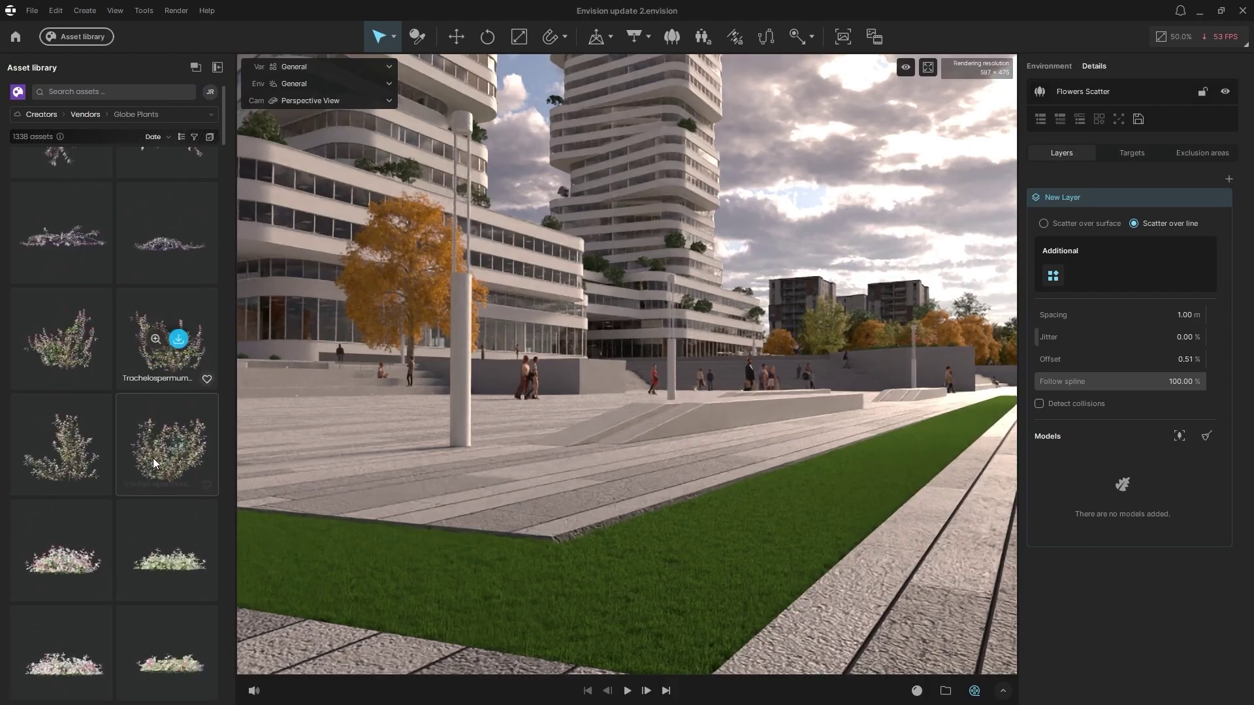
pyautogui.scroll(-10, 153, 457)
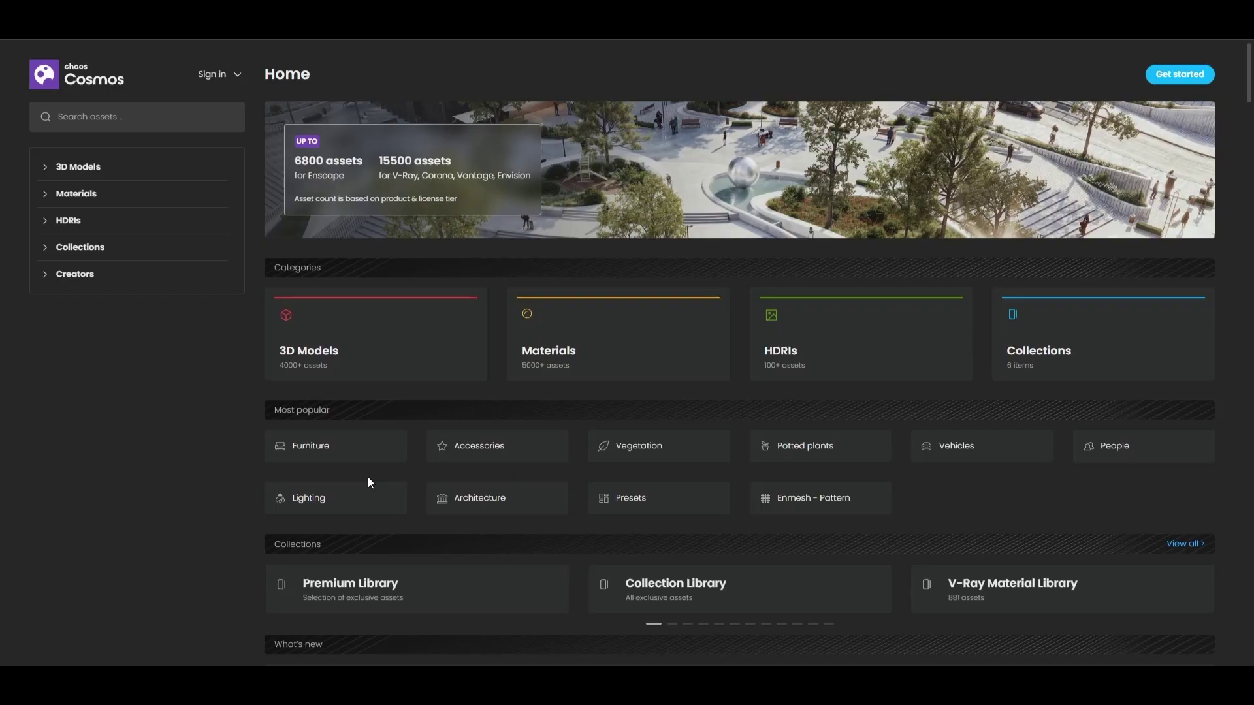
# Step: Go to Creators > Vendors > Evermotion and preview the New York Style Building 215 031 model
pyautogui.scroll(-1, 370, 465)
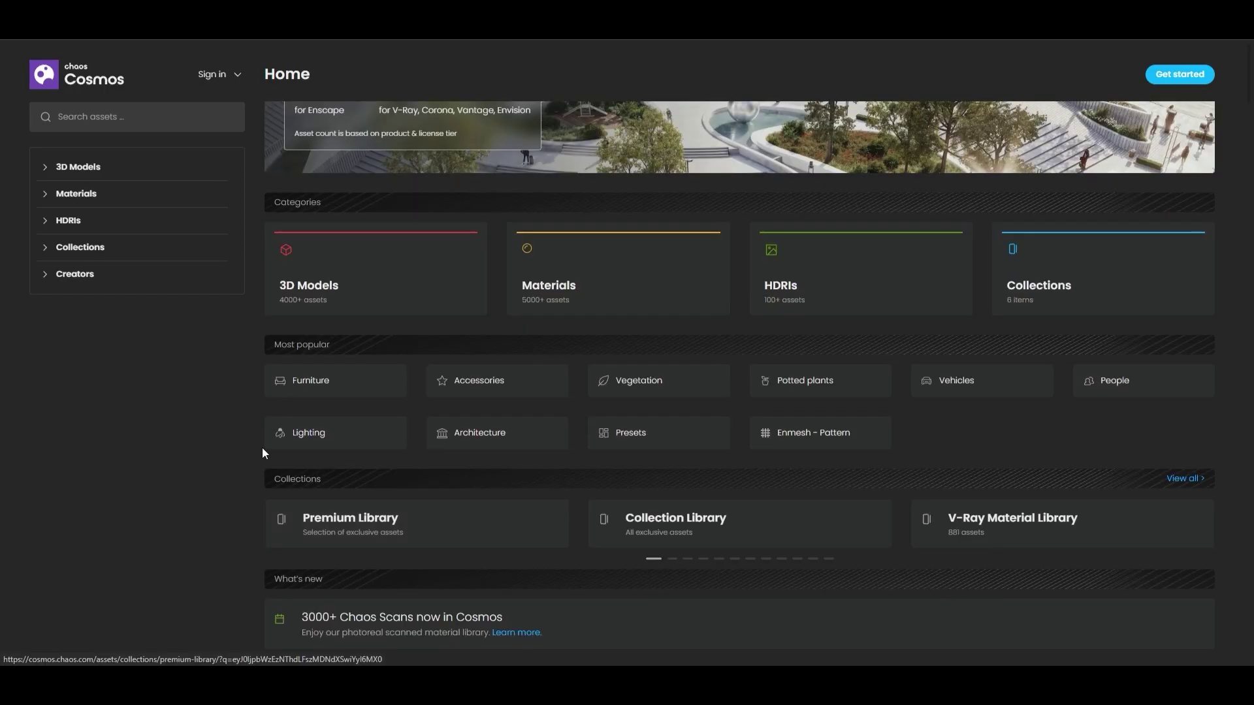
pyautogui.click(72, 282)
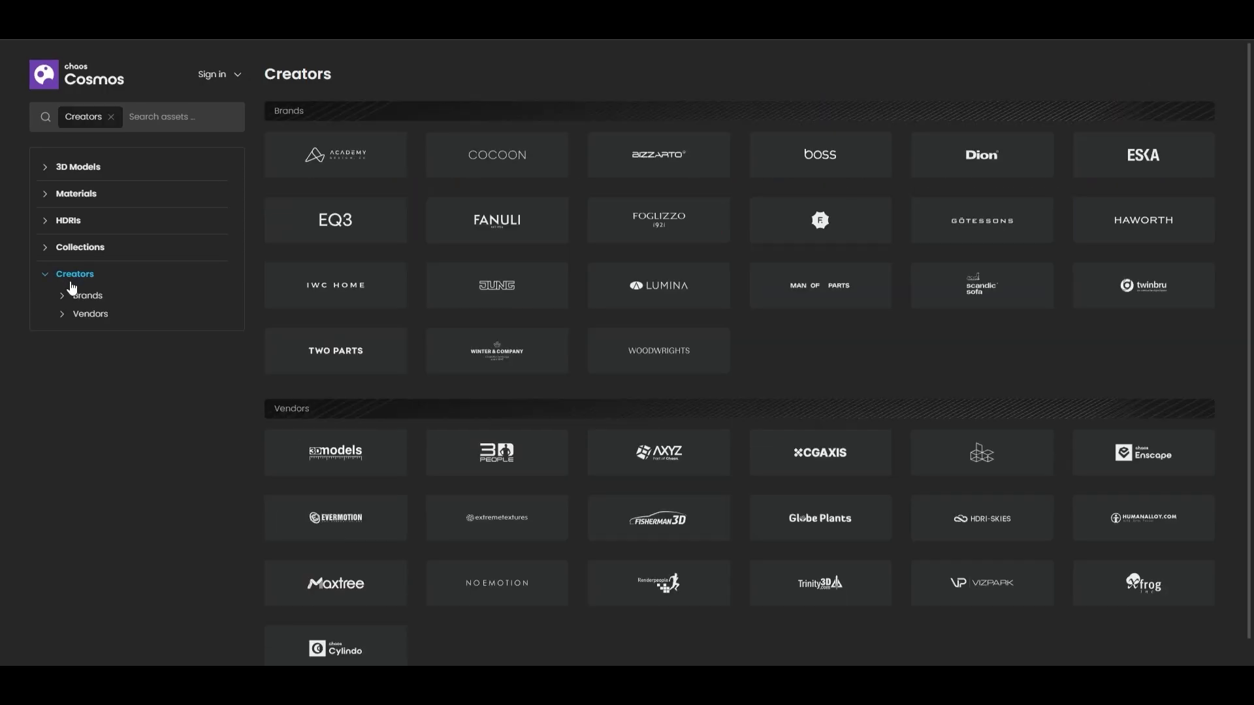
pyautogui.click(91, 317)
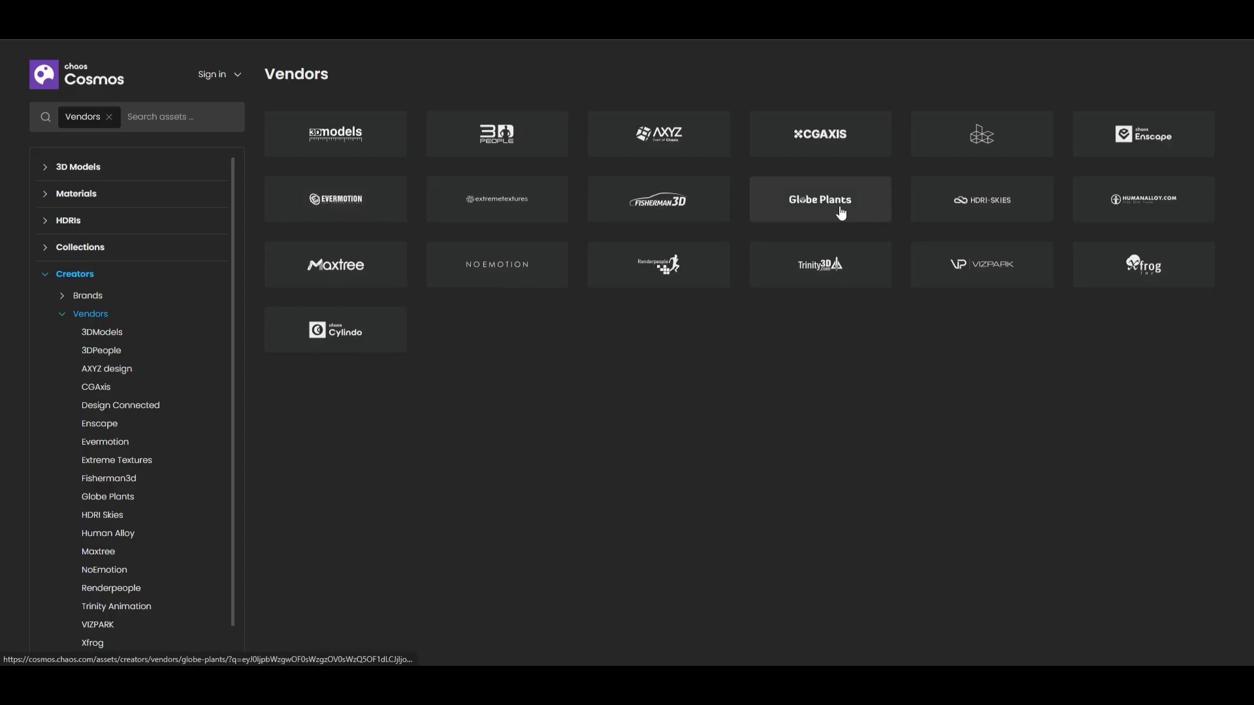
pyautogui.click(375, 209)
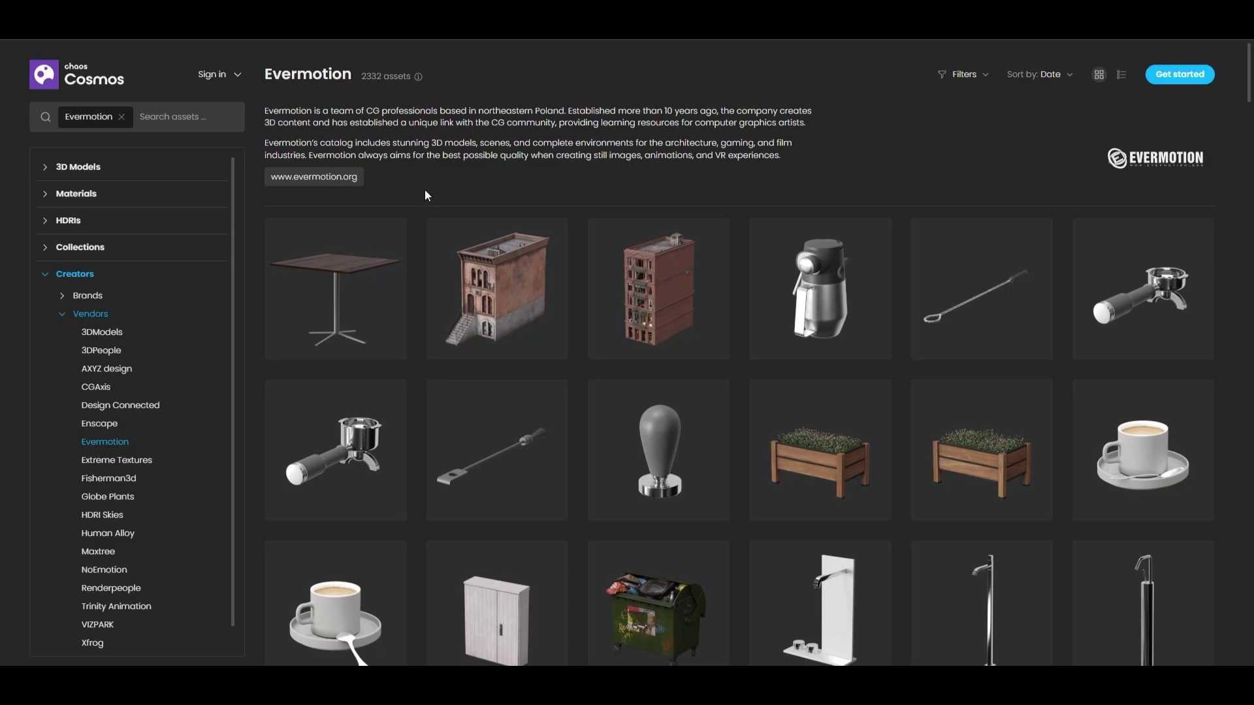
pyautogui.click(666, 288)
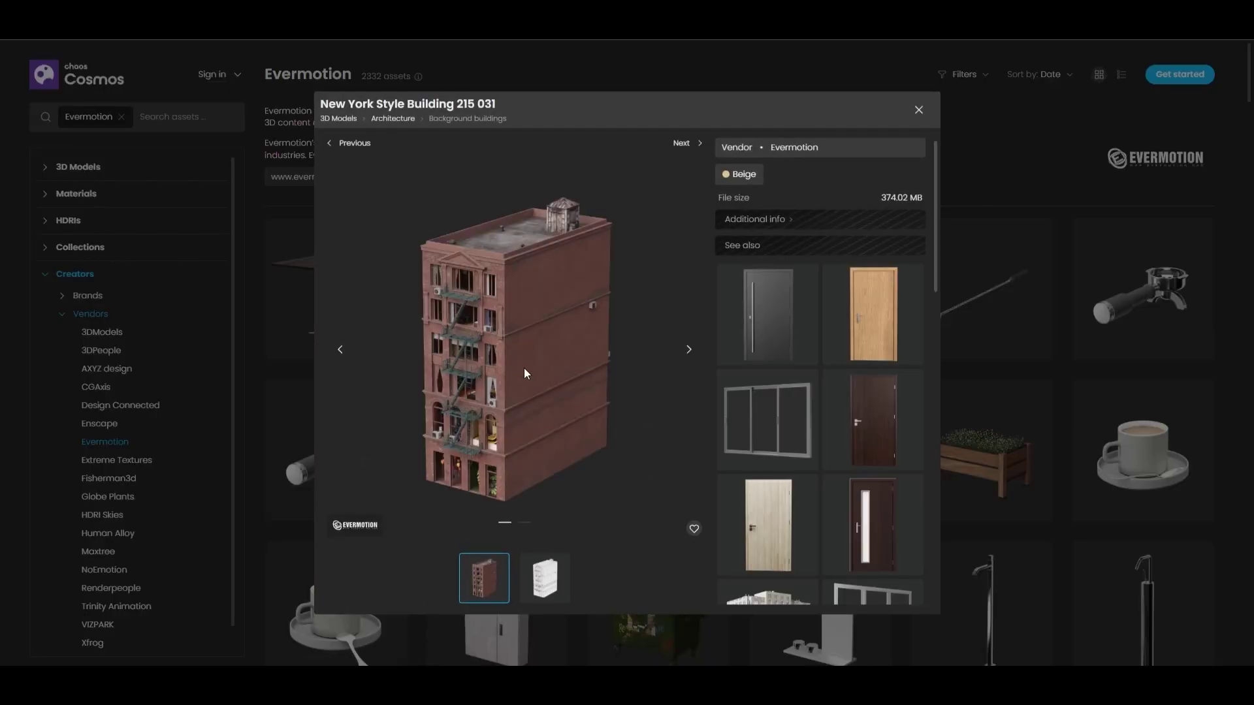
pyautogui.click(367, 527)
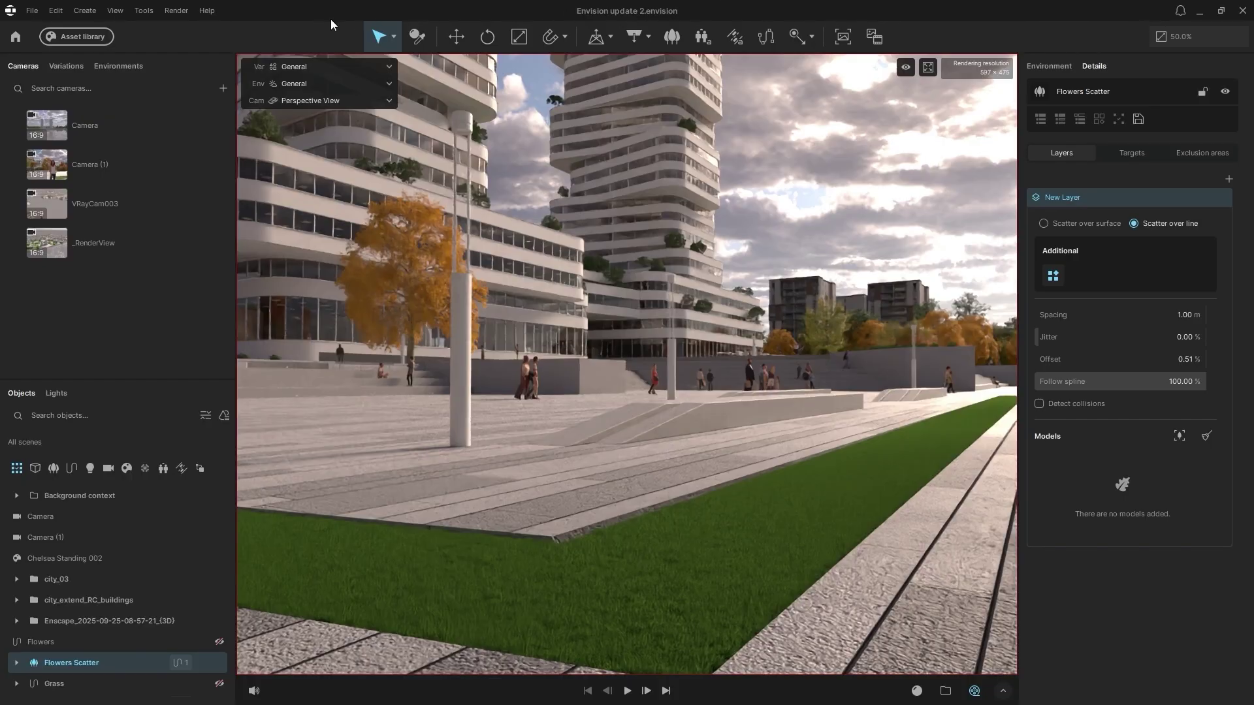
# Step: List the Globe Plants vendor's 1338 plant assets via Creators > Vendors and scroll through them
pyautogui.click(102, 37)
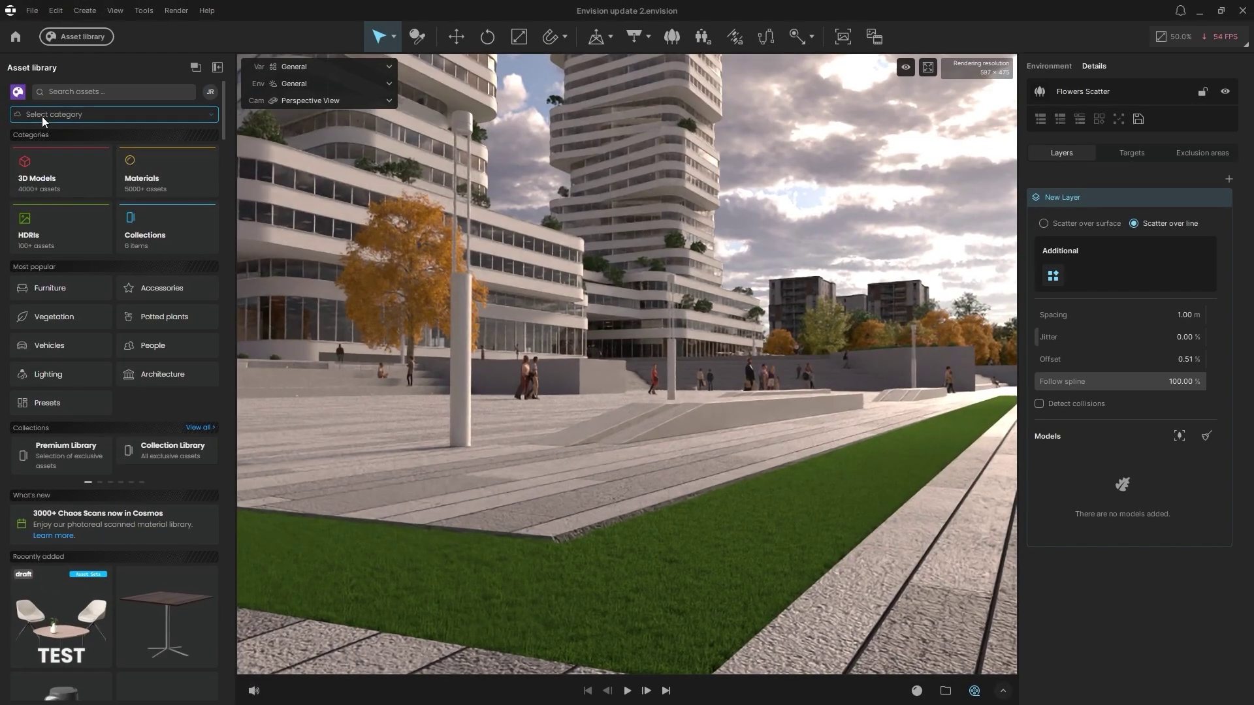
pyautogui.click(42, 116)
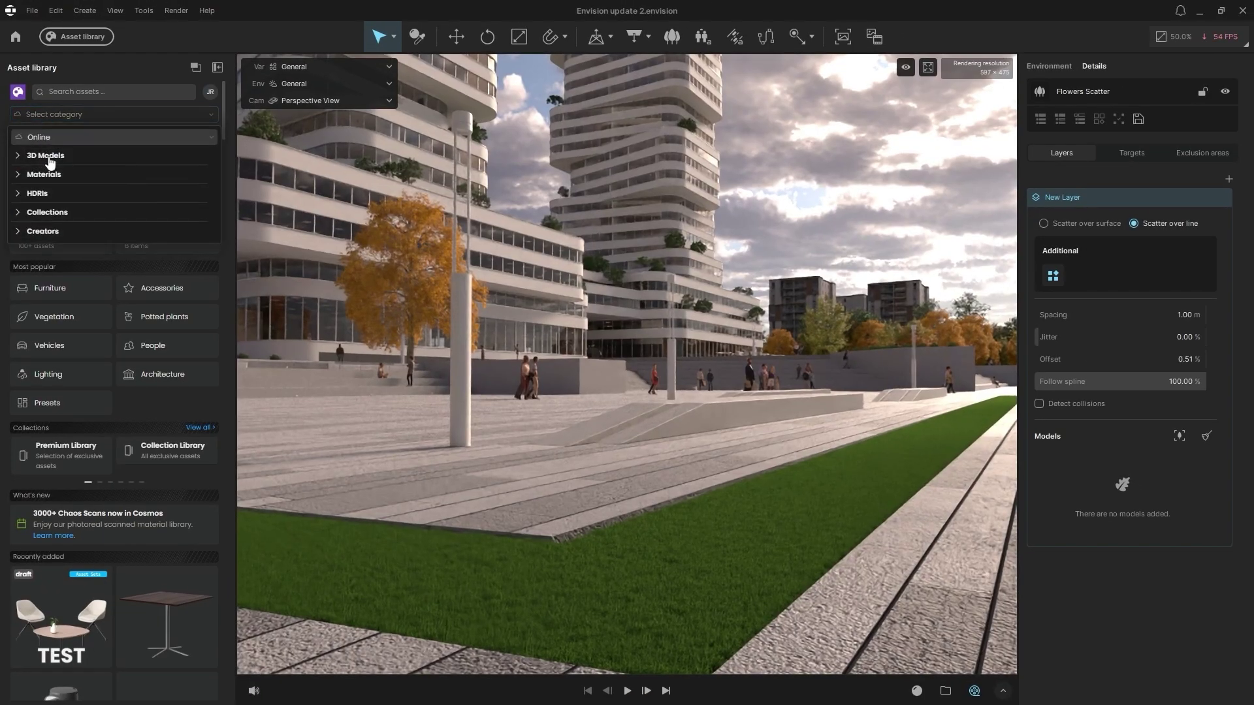
pyautogui.click(44, 231)
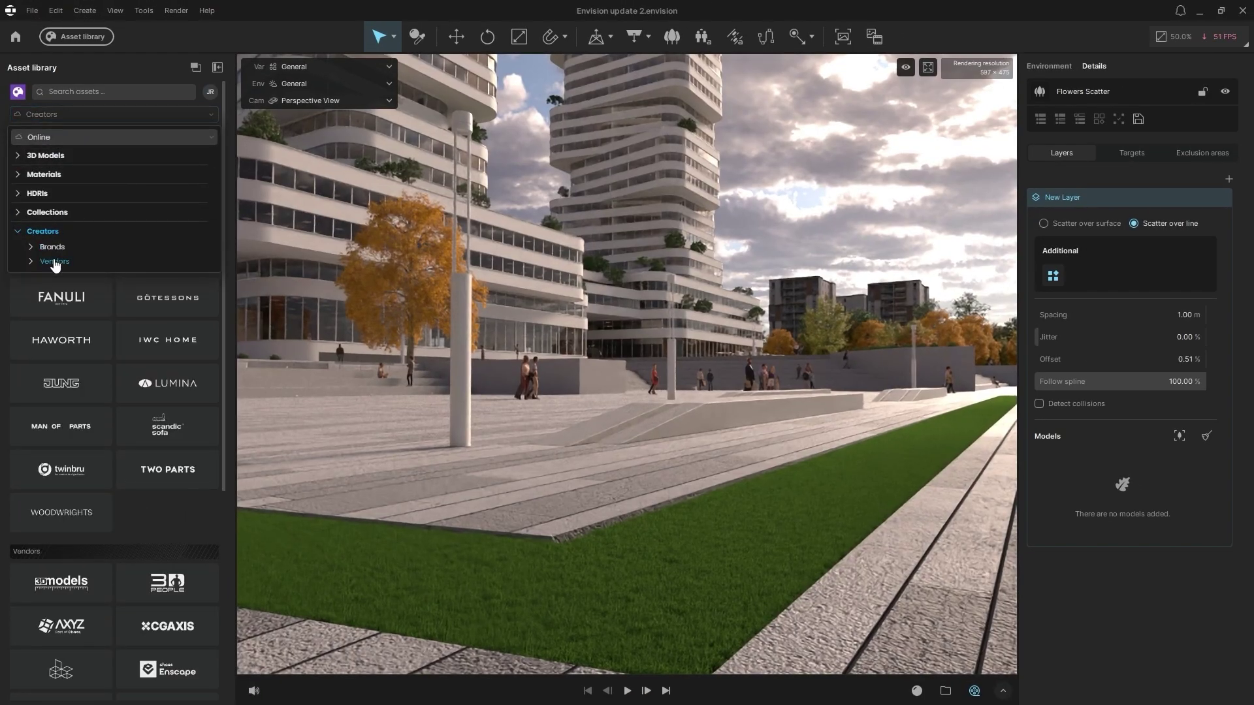
pyautogui.click(55, 261)
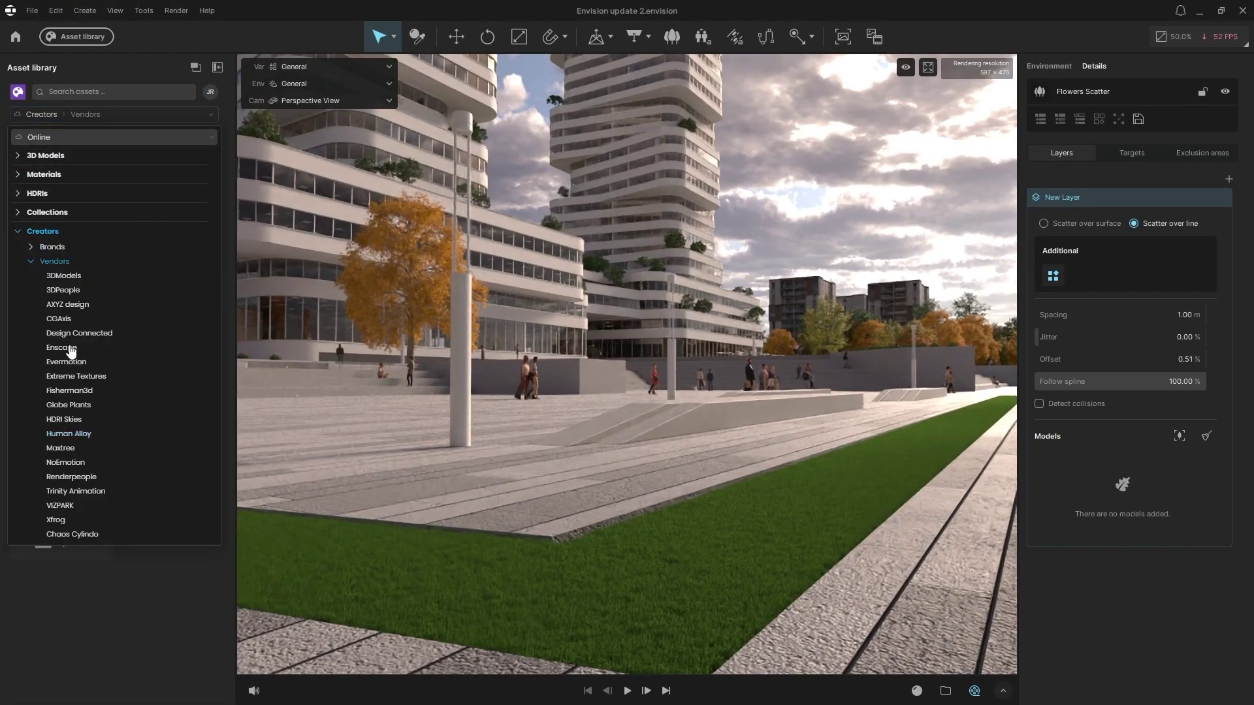
pyautogui.click(68, 405)
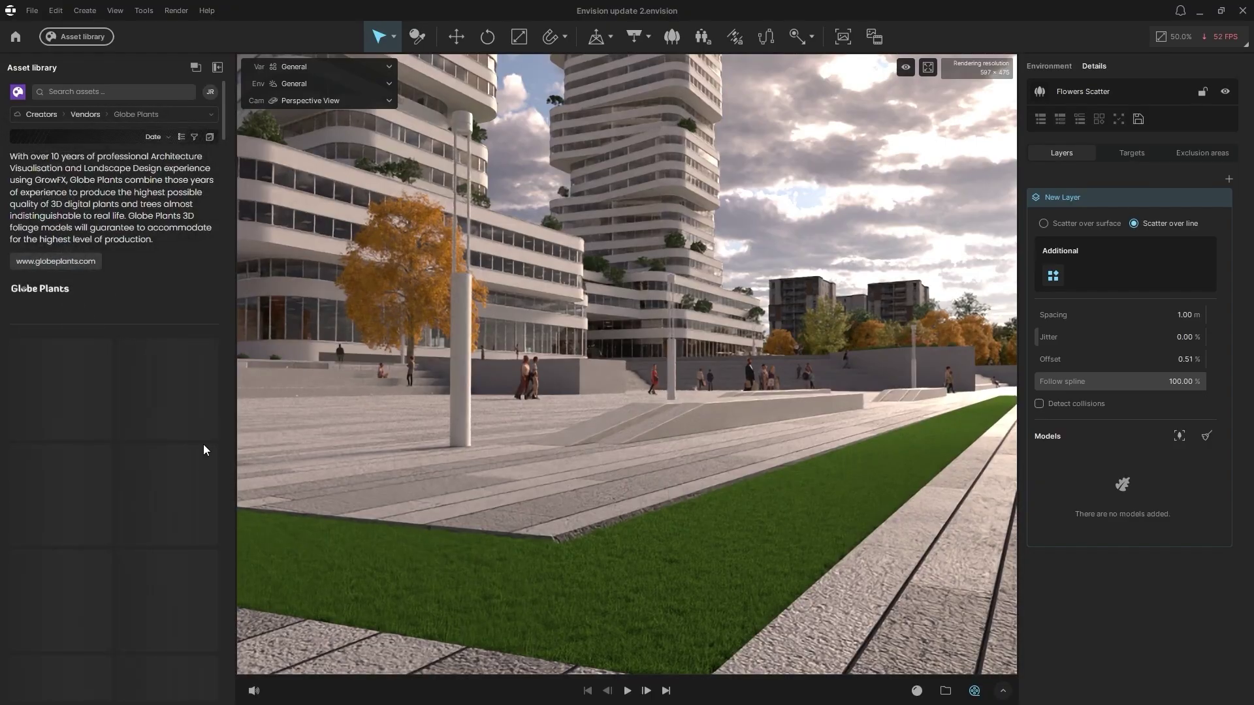
pyautogui.scroll(-6, 153, 457)
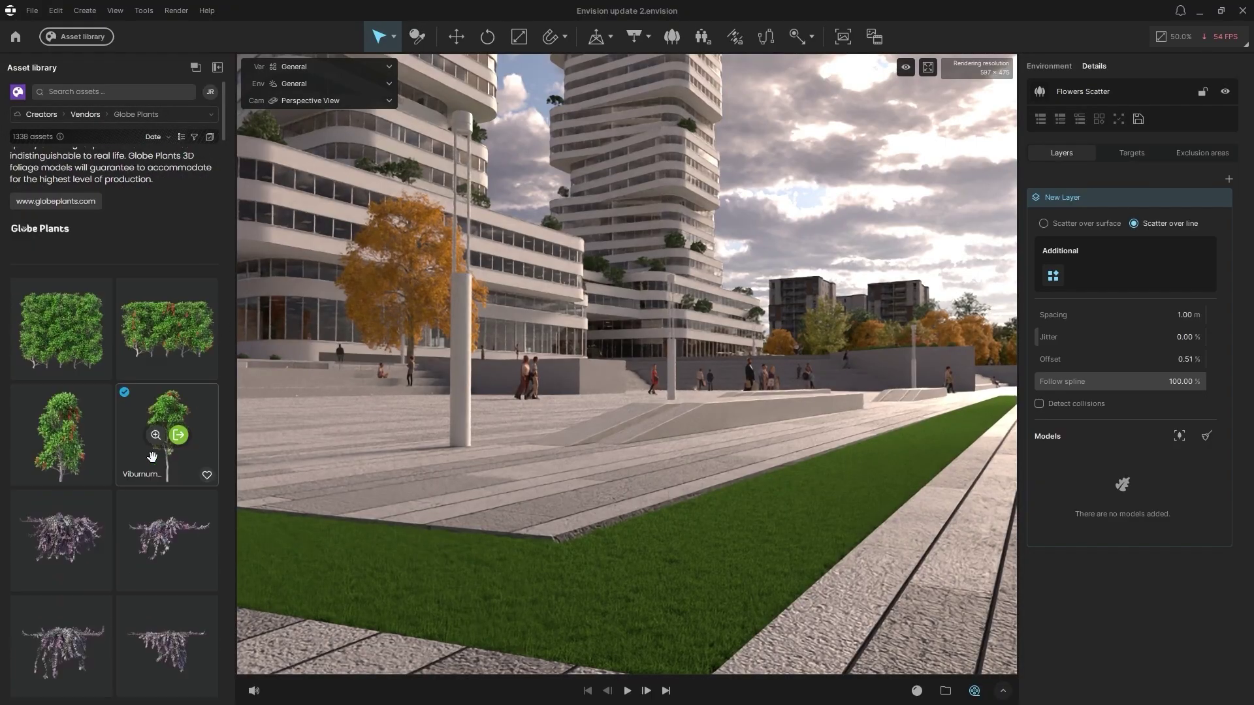
pyautogui.scroll(-15, 152, 457)
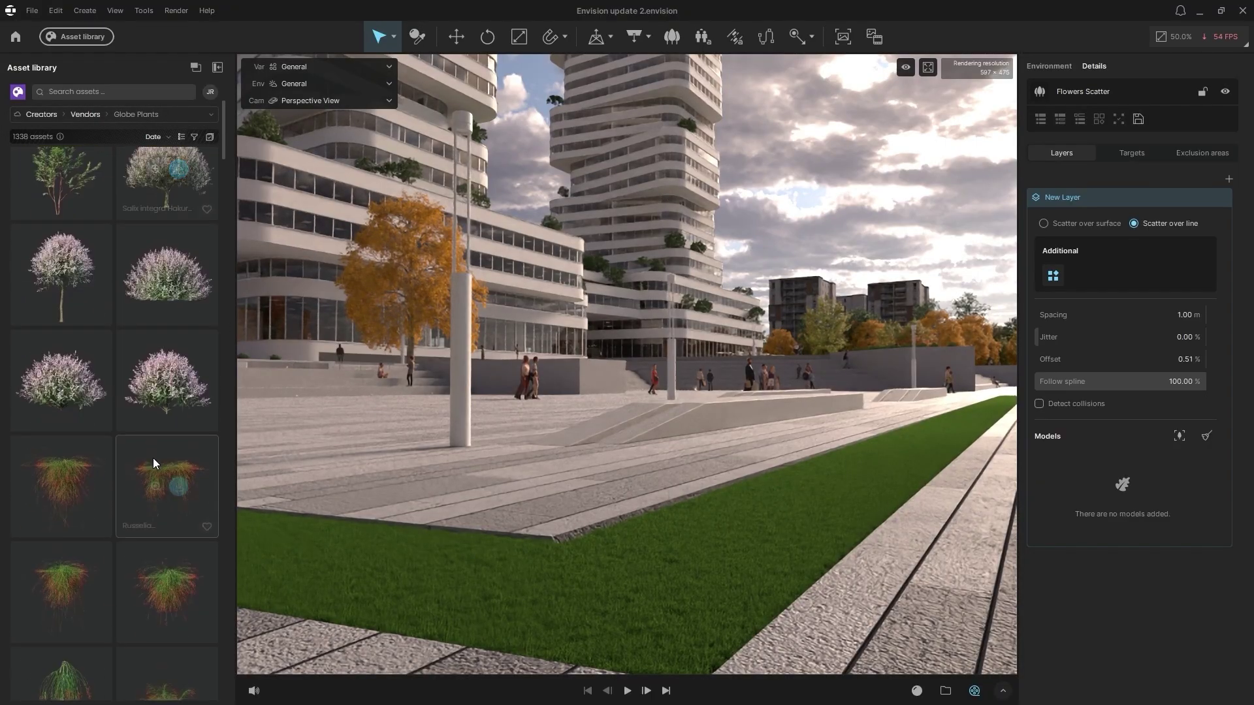
pyautogui.scroll(-15, 153, 457)
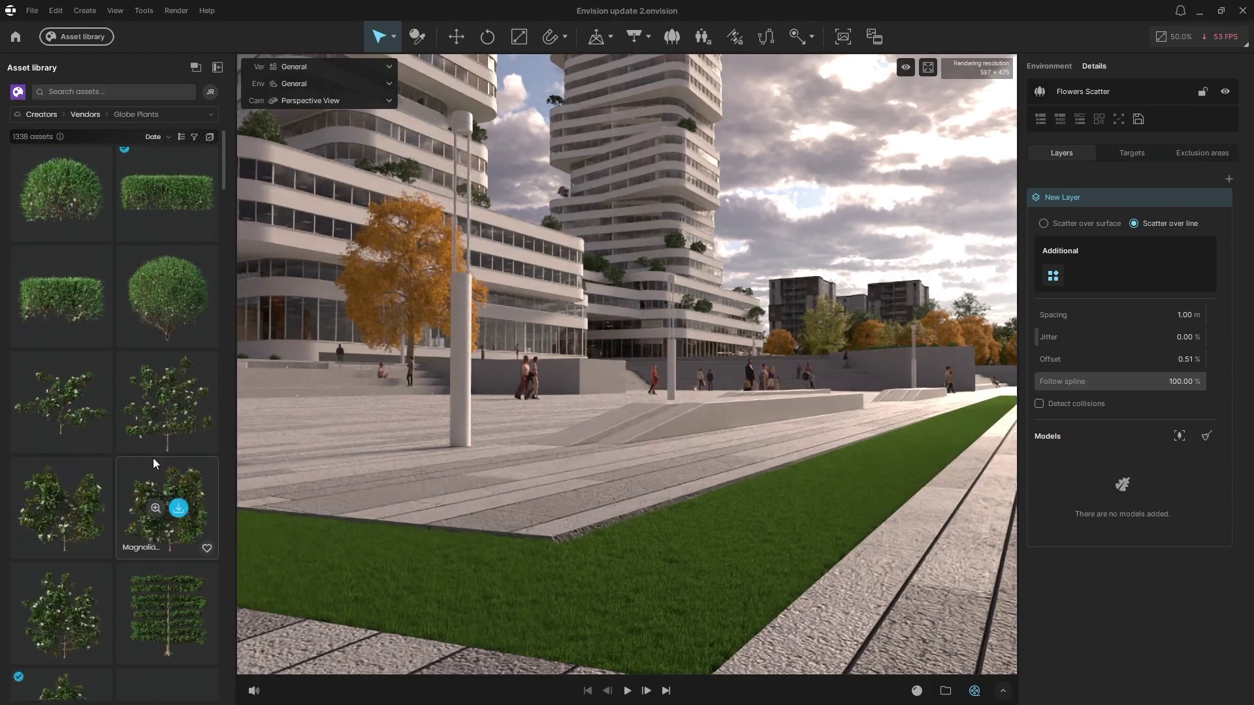
pyautogui.scroll(-15, 153, 458)
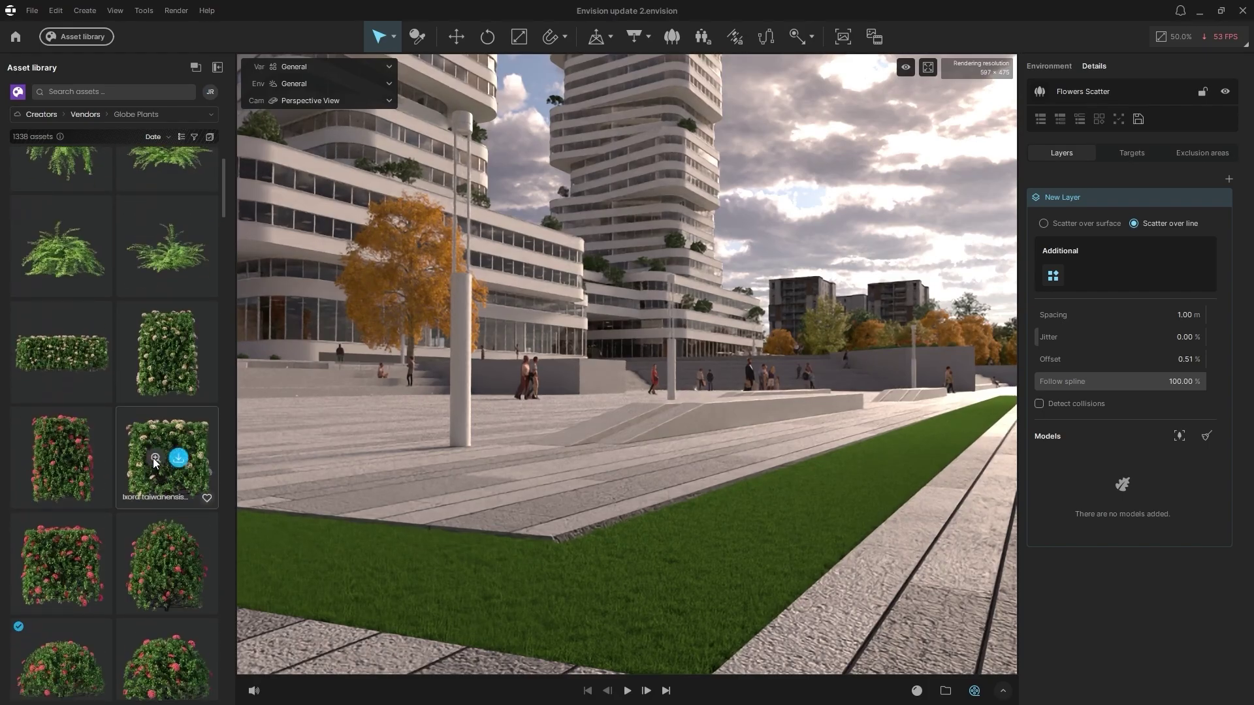
# Step: Drag the Ixora taiwanensis bush into the Flowers Scatter models, then deselect the shrubs
pyautogui.moveTo(61, 535); pyautogui.dragTo(1115, 486)
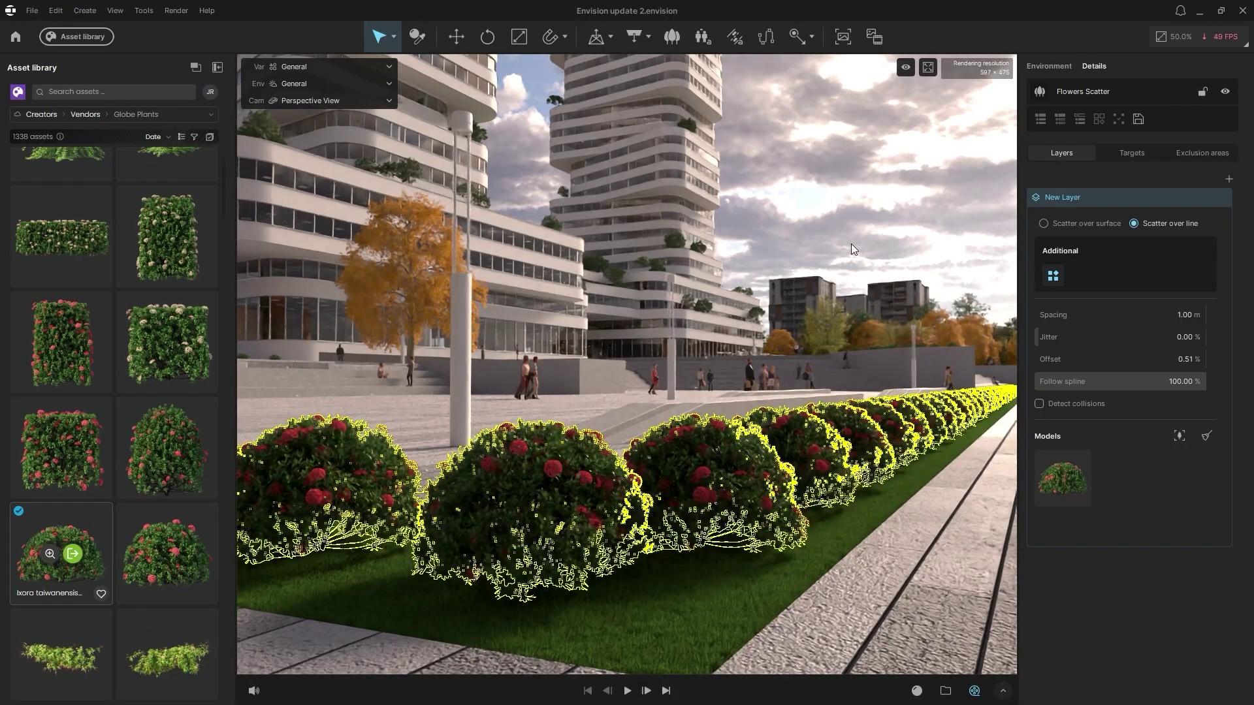
pyautogui.click(851, 244)
pyautogui.scroll(5, 559, 493)
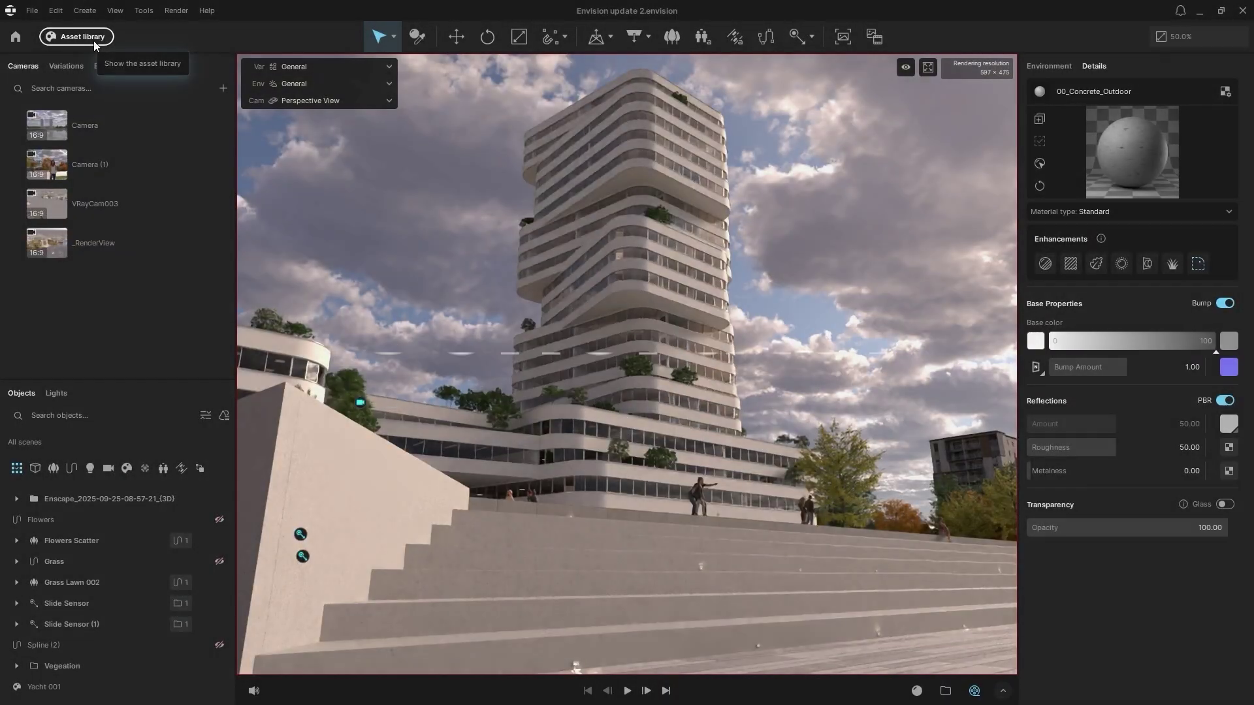
# Step: Open the AI Material Generator under Materials, add a stone-brick reference image, and start pattern selection
pyautogui.click(93, 40)
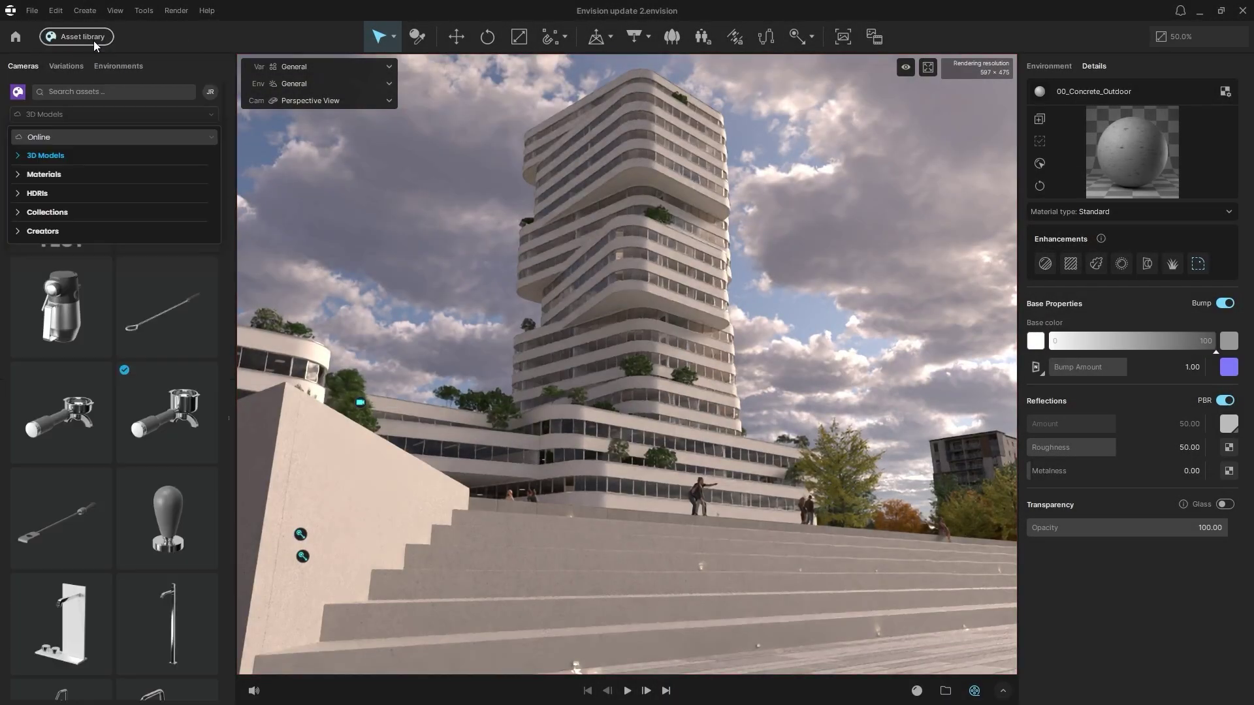
pyautogui.click(44, 175)
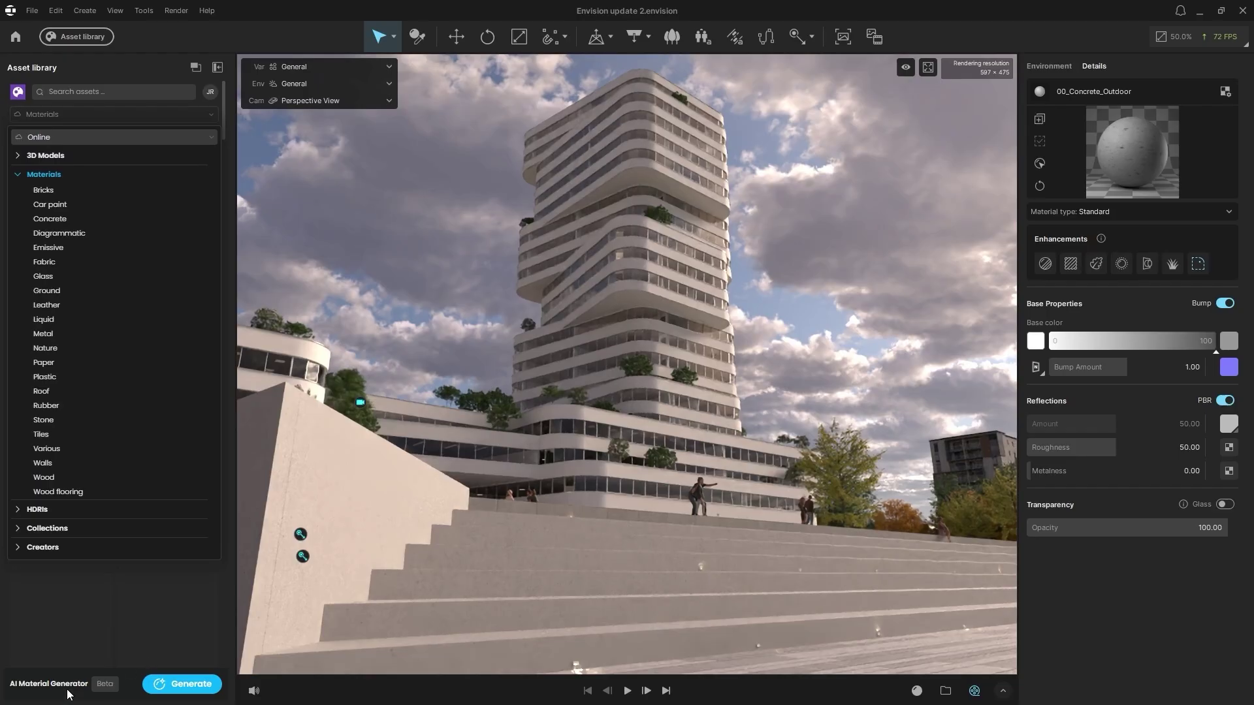
pyautogui.click(187, 686)
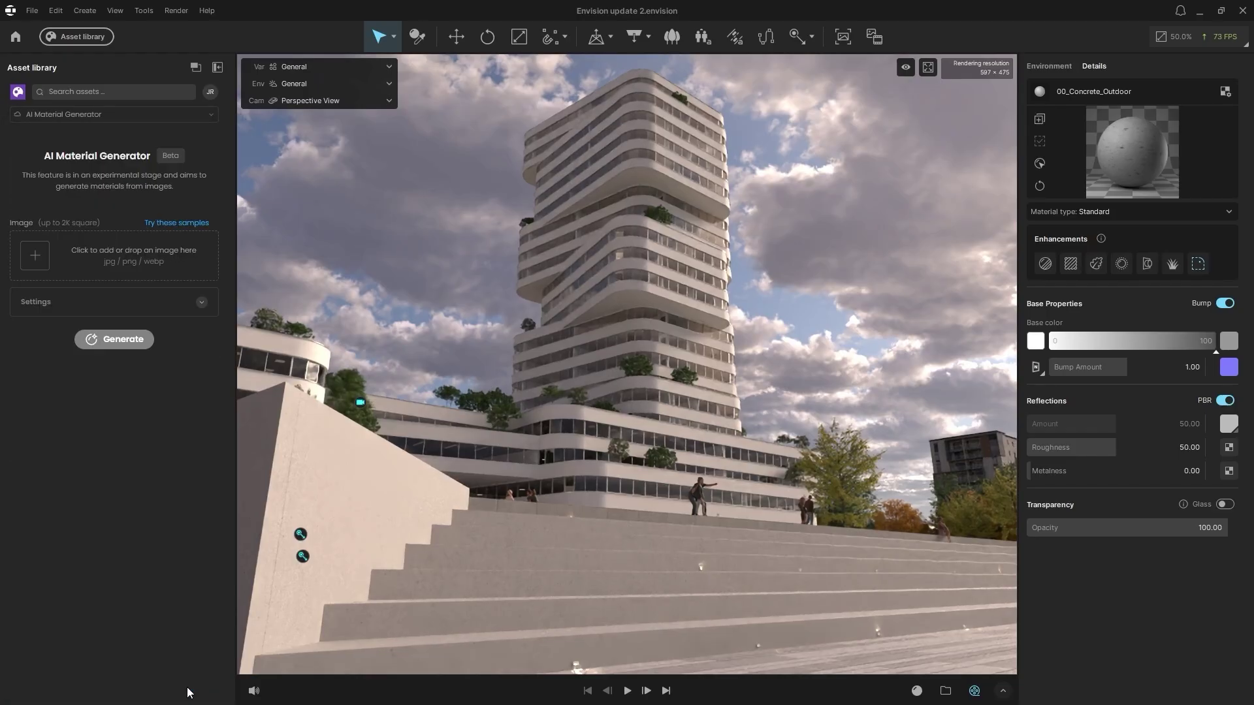
pyautogui.click(68, 248)
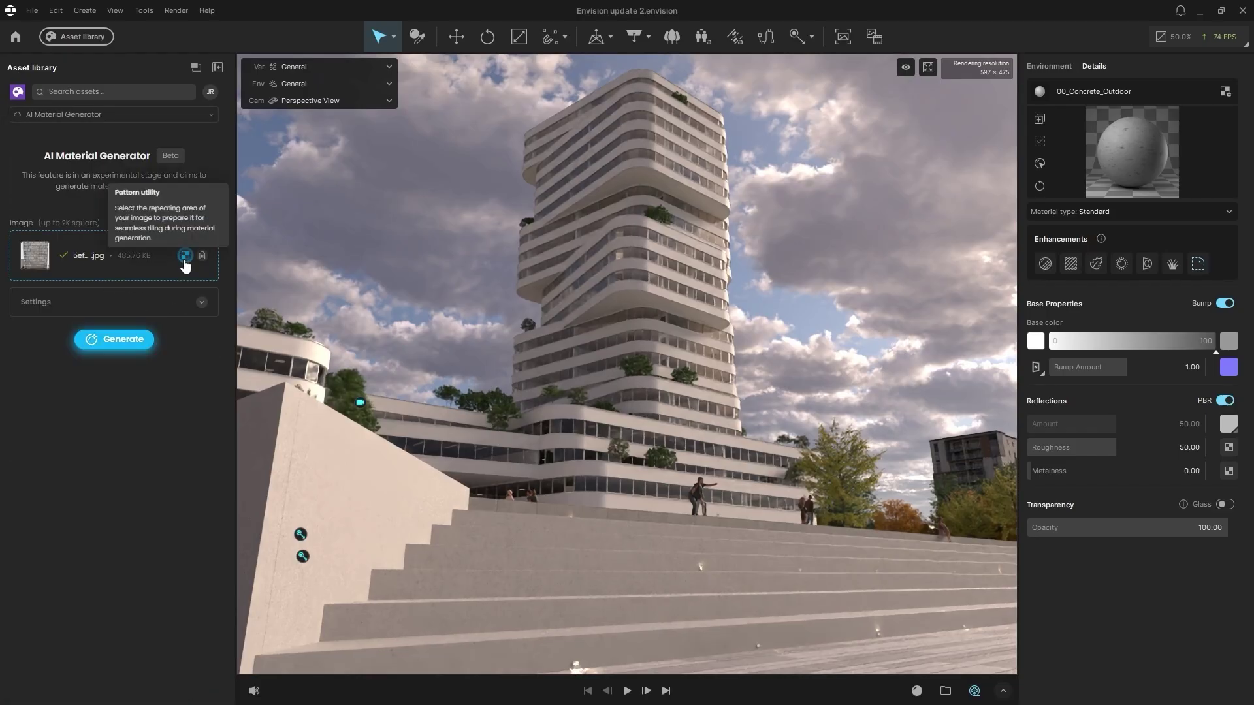
pyautogui.click(185, 256)
# Step: Narrow the crop to the repeating bricks, use Smart pattern, and apply it
pyautogui.moveTo(196, 340); pyautogui.dragTo(128, 340)
pyautogui.moveTo(29, 340); pyautogui.dragTo(52, 340)
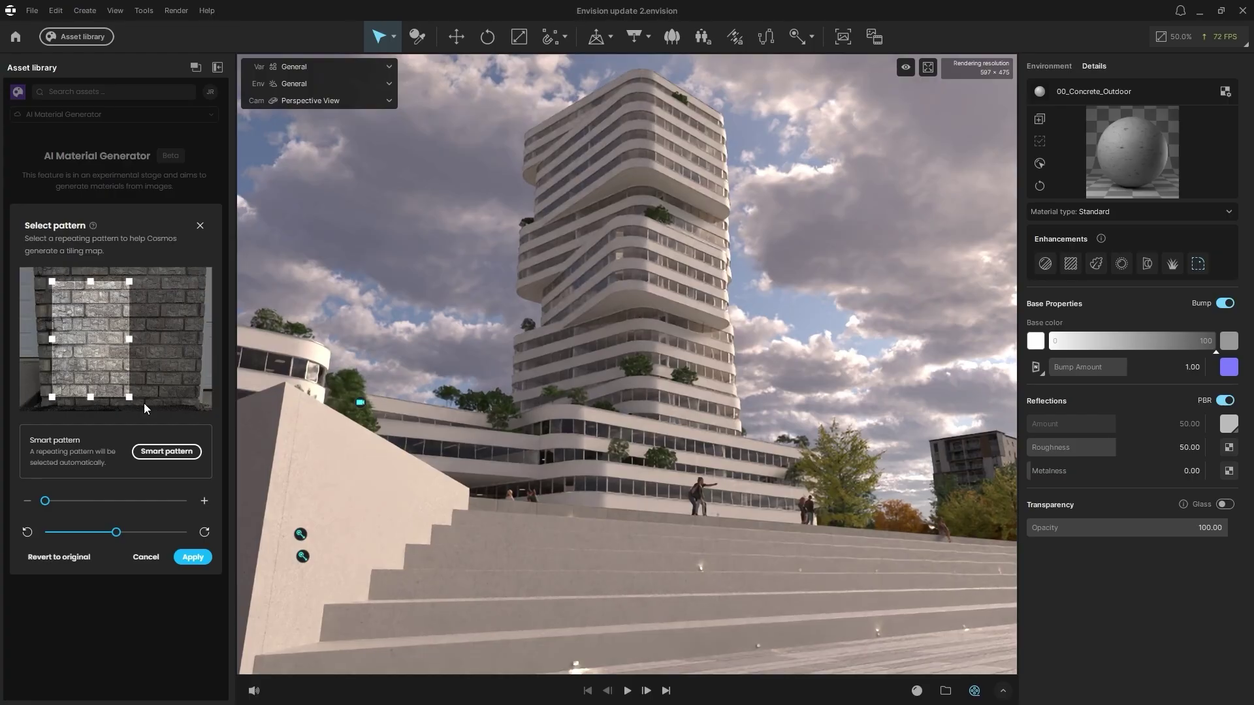
pyautogui.click(166, 453)
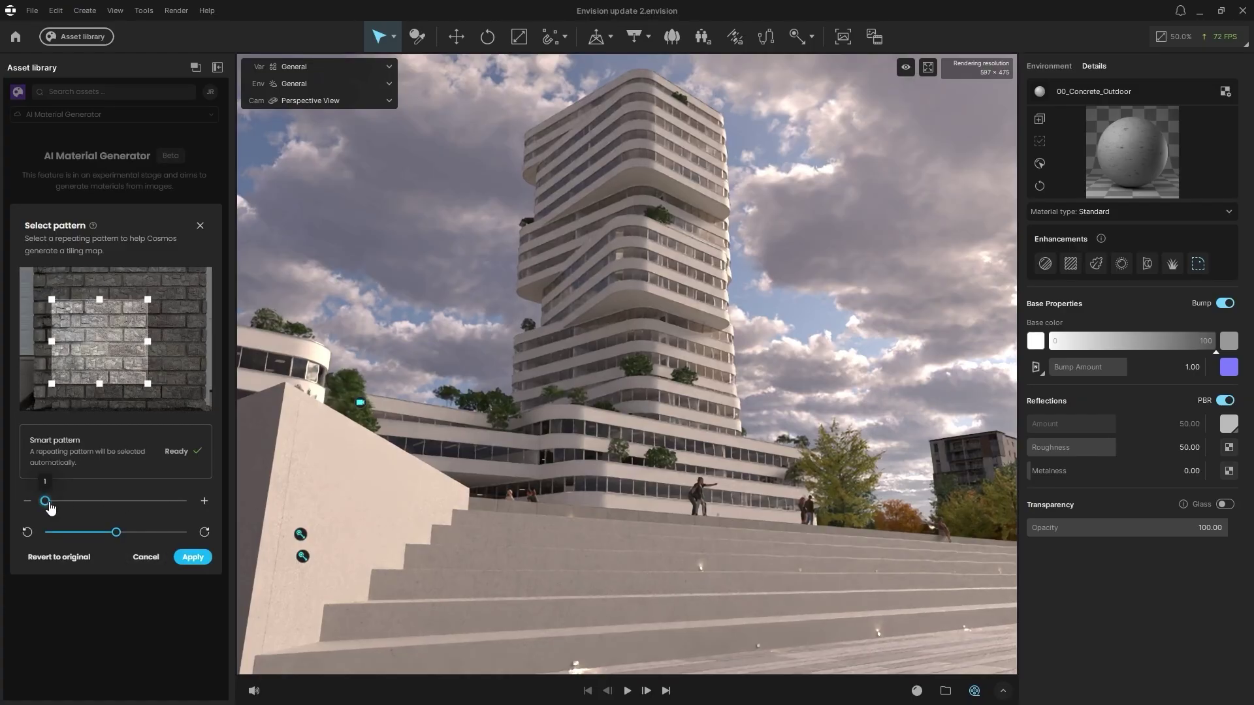
pyautogui.click(189, 557)
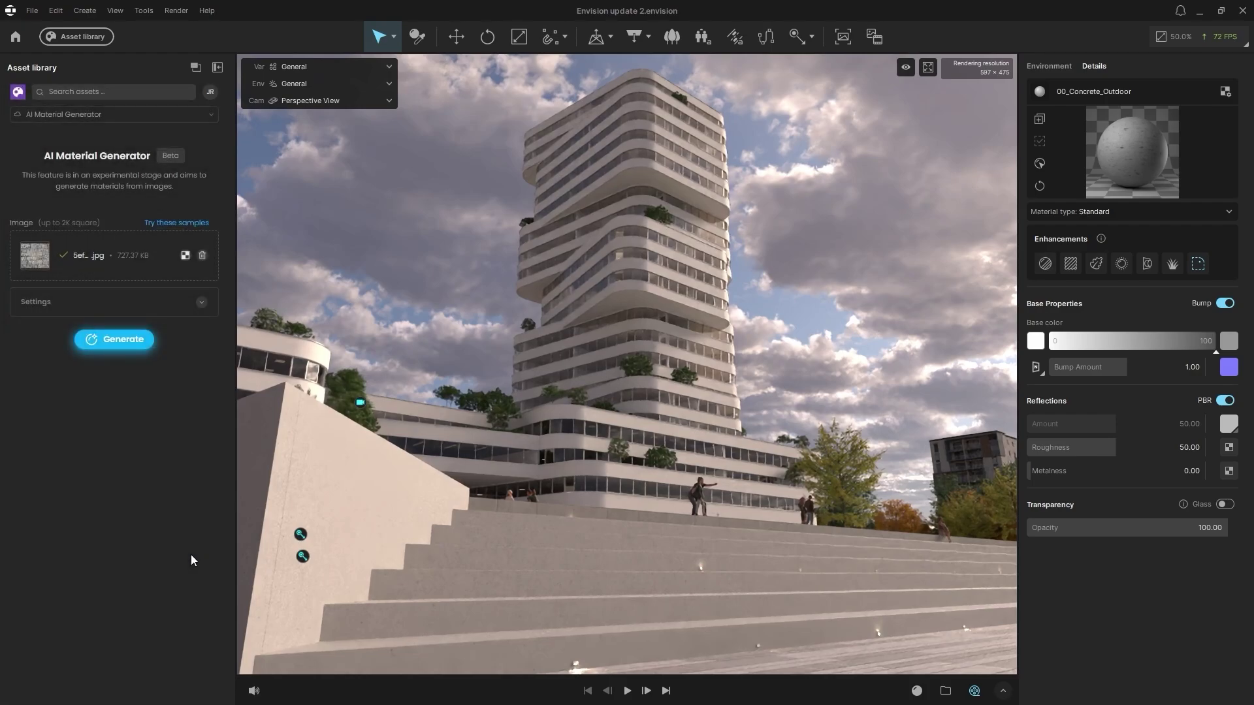
# Step: Generate a 2K material with Normal strength 1.5, then zoom toward the stair wall
pyautogui.click(201, 305)
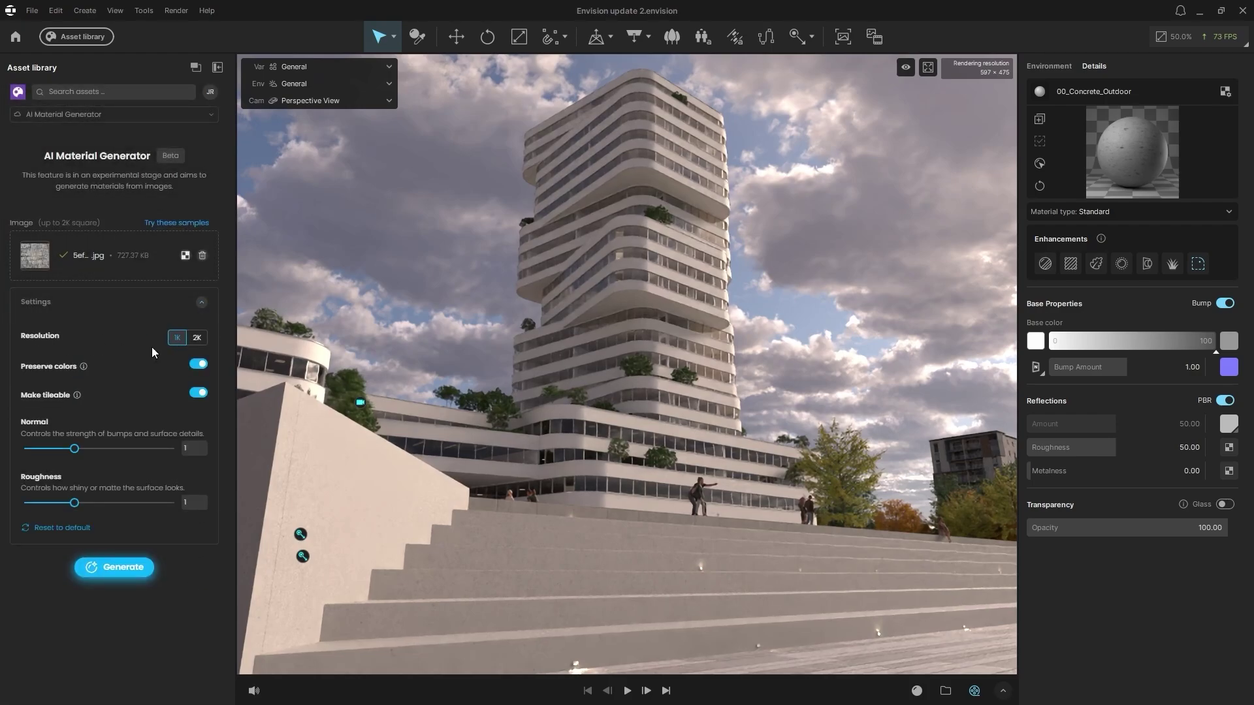
pyautogui.click(197, 338)
pyautogui.write('.5')
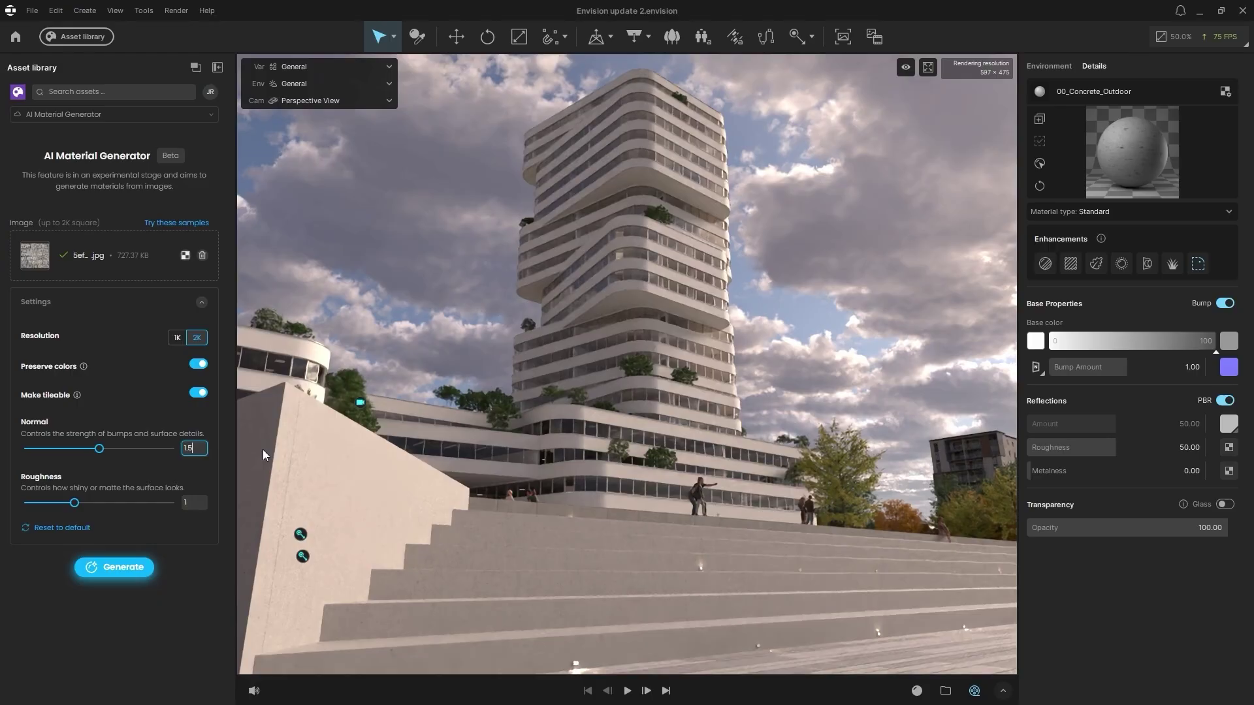
pyautogui.click(115, 567)
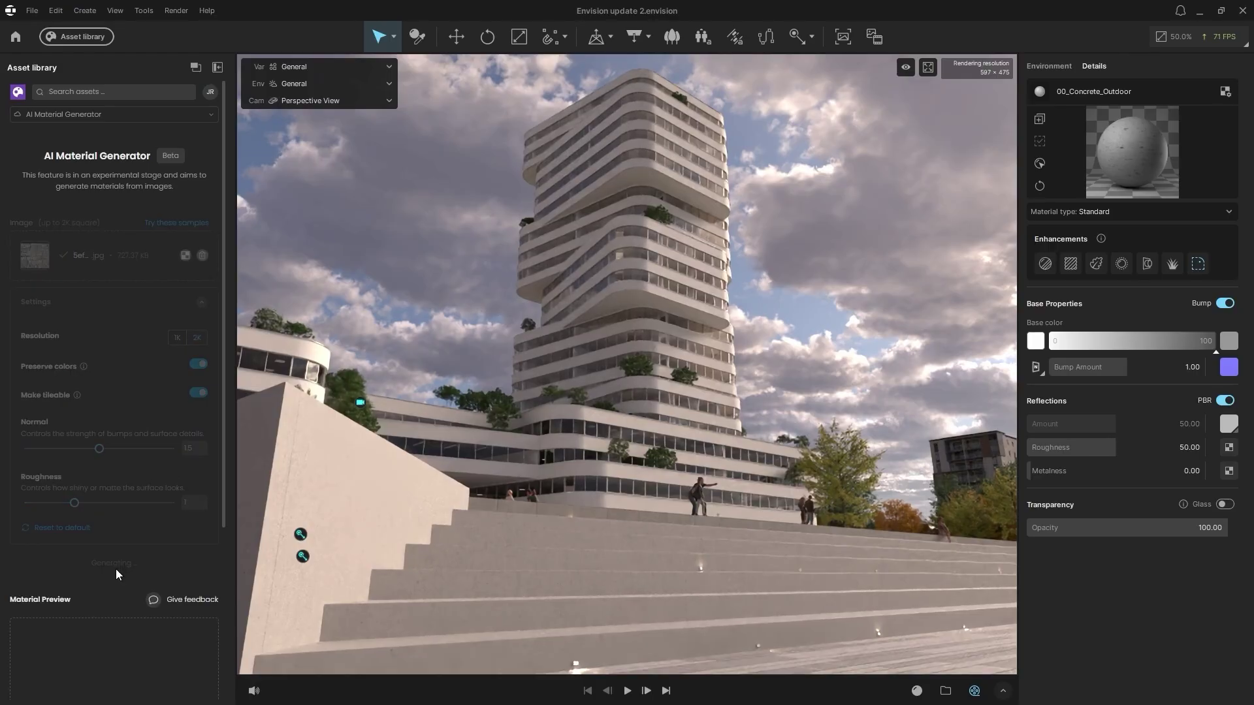
pyautogui.scroll(-4, 120, 555)
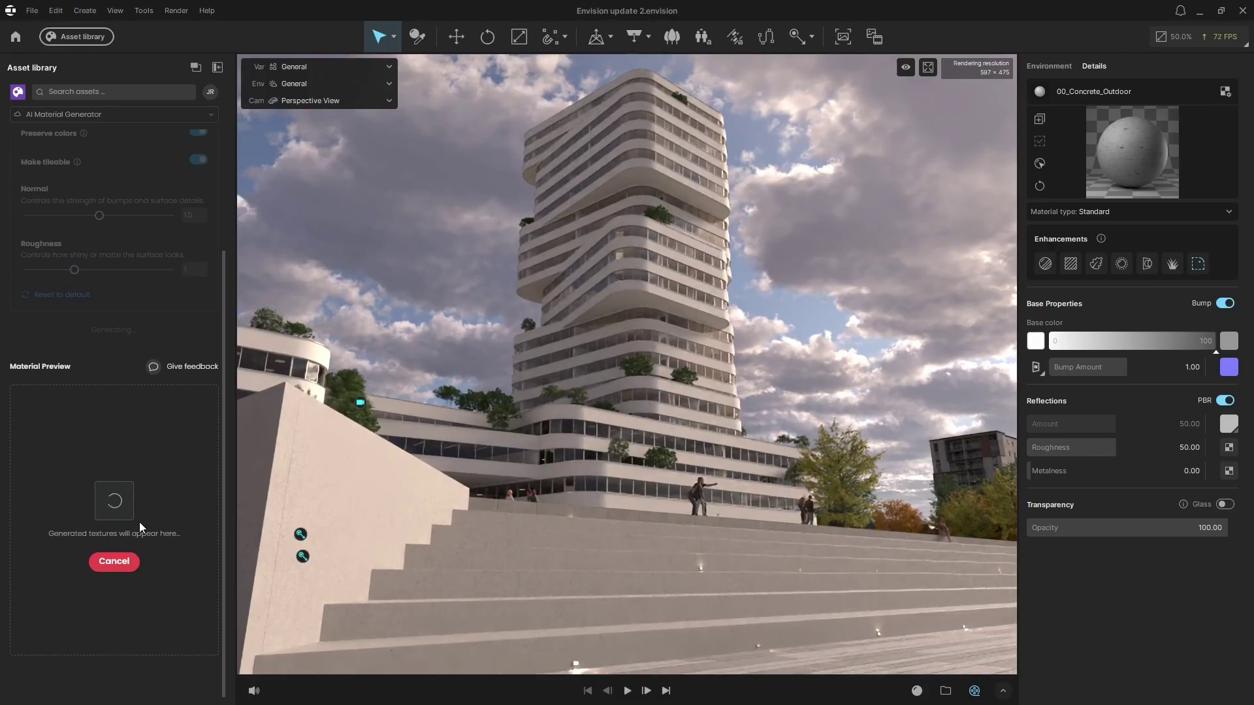
pyautogui.scroll(5, 627, 364)
pyautogui.scroll(3, 520, 450)
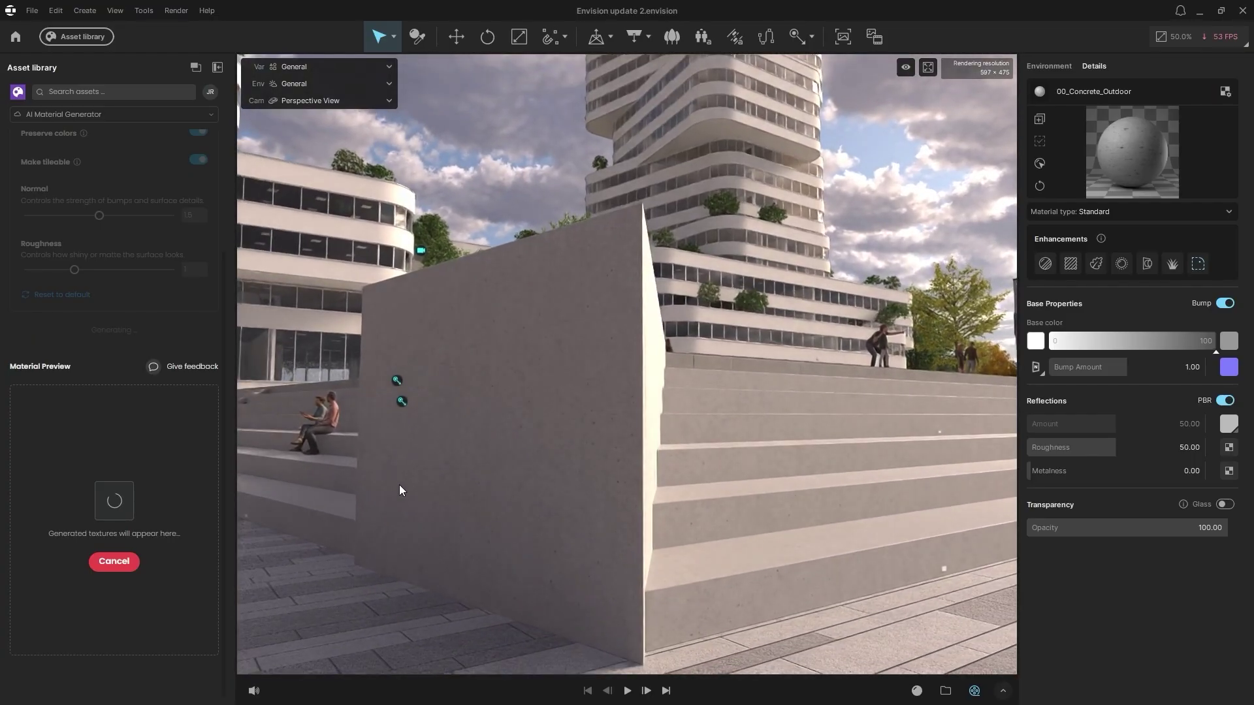
# Step: Select the stair wall and preview the generated Normal and Roughness maps
pyautogui.click(520, 451)
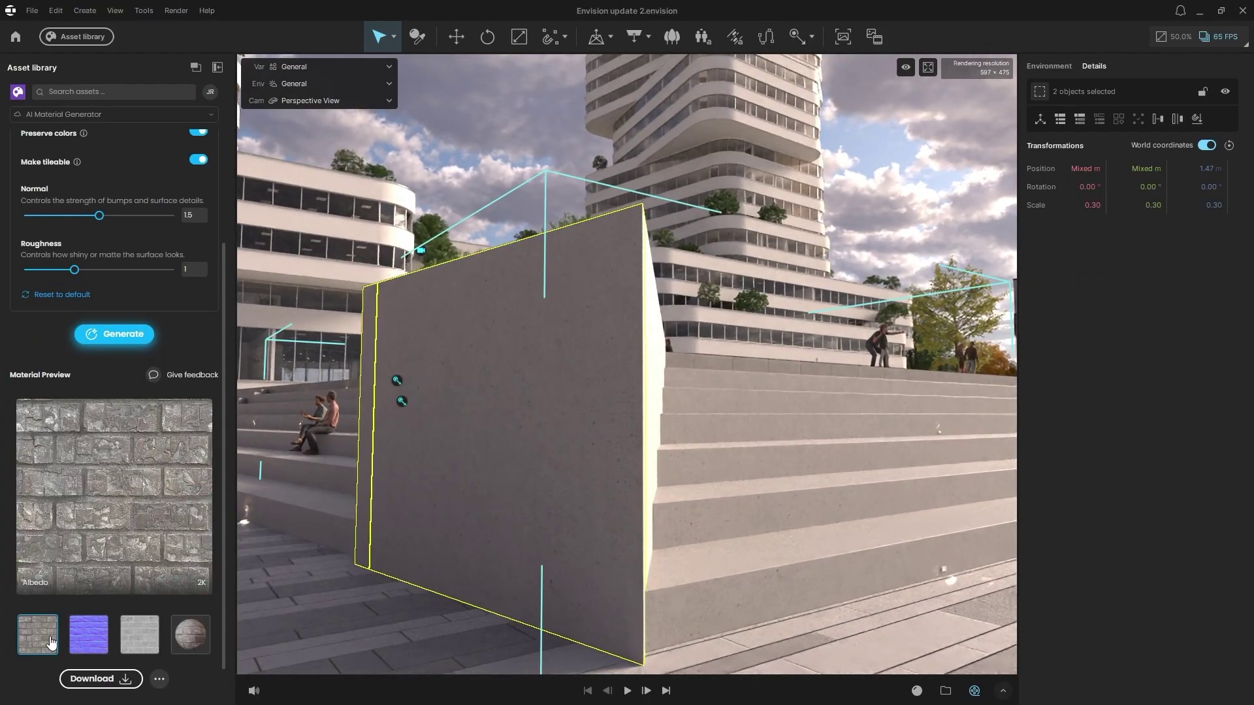
pyautogui.click(87, 643)
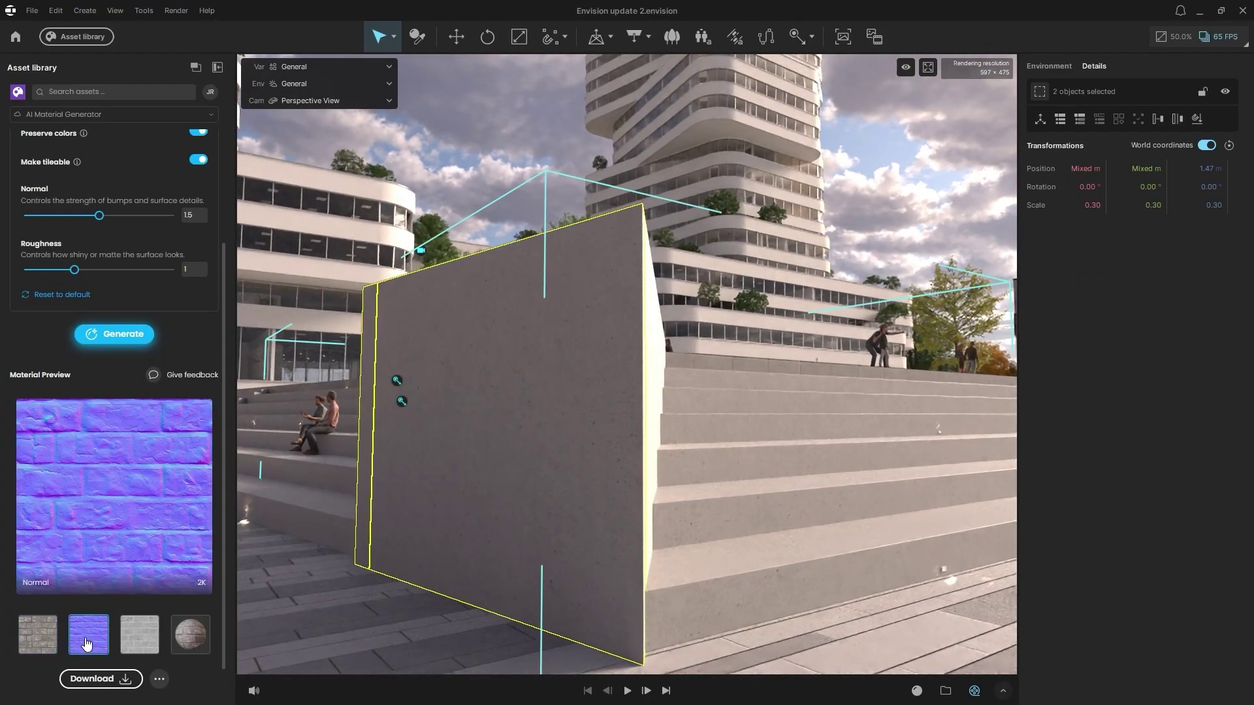
pyautogui.click(133, 642)
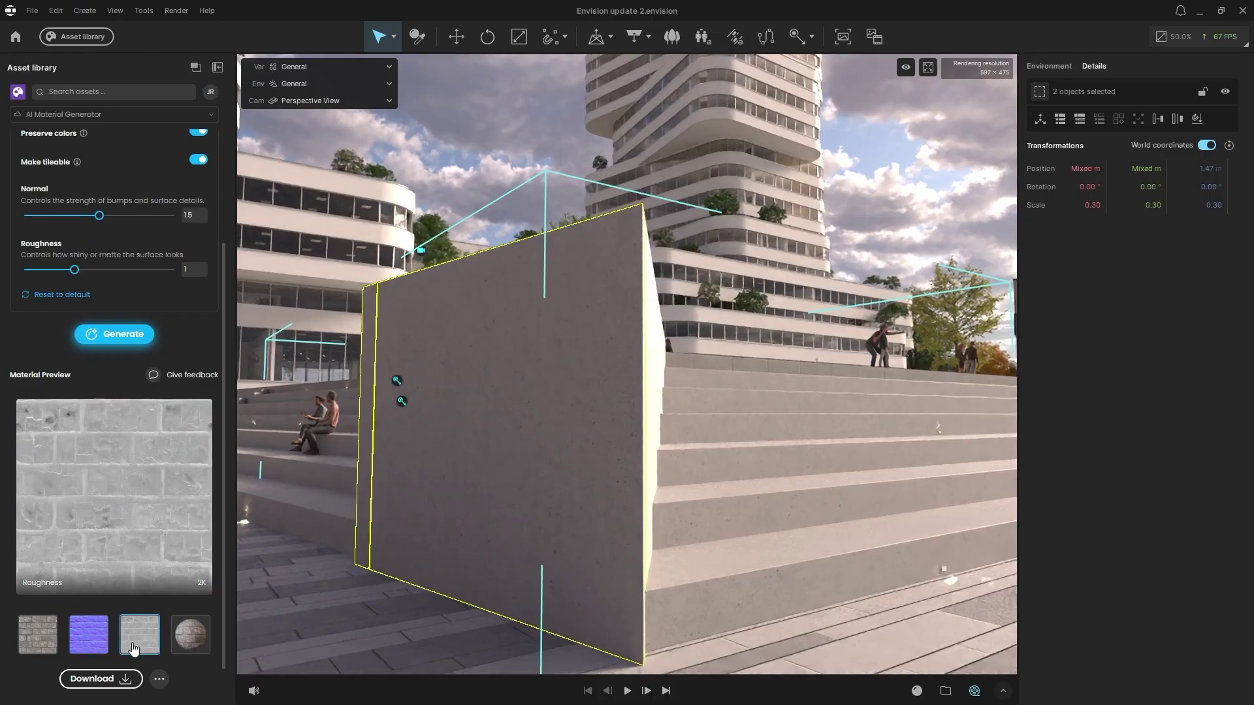
# Step: Save the material as 'brick wall texture' and import it onto the wall
pyautogui.click(94, 680)
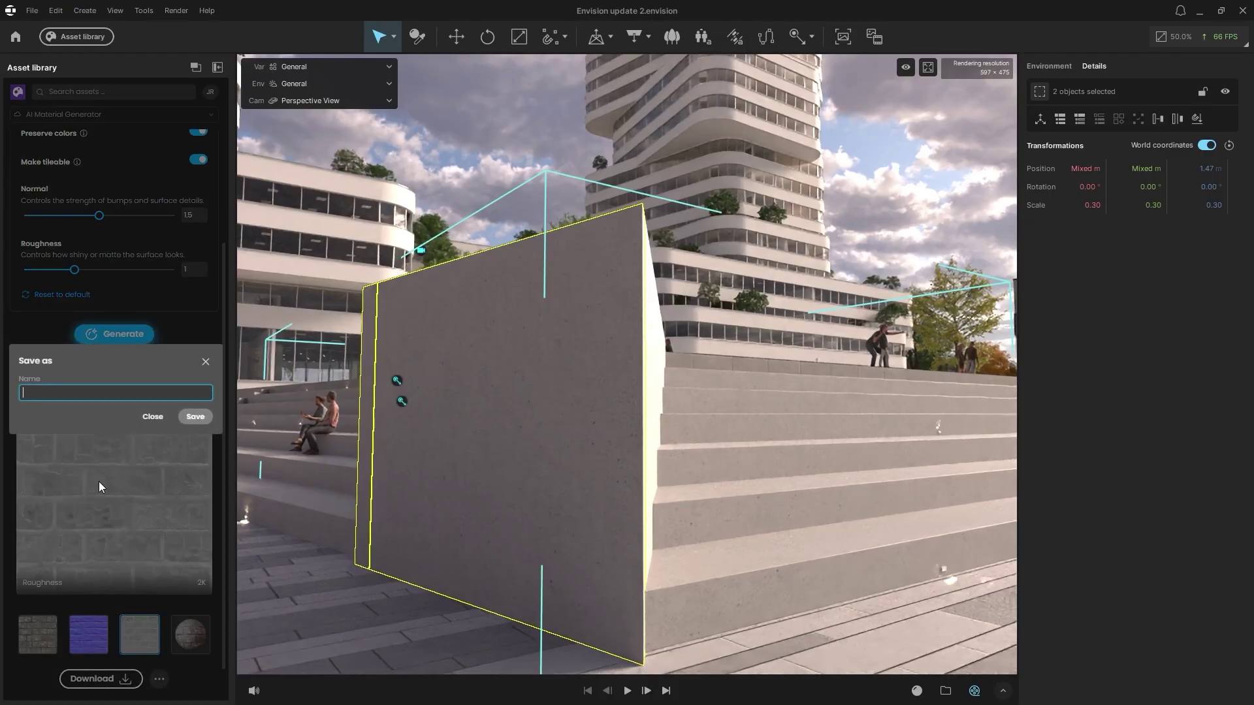
pyautogui.write('brick wall')
pyautogui.write(' texture')
pyautogui.click(195, 416)
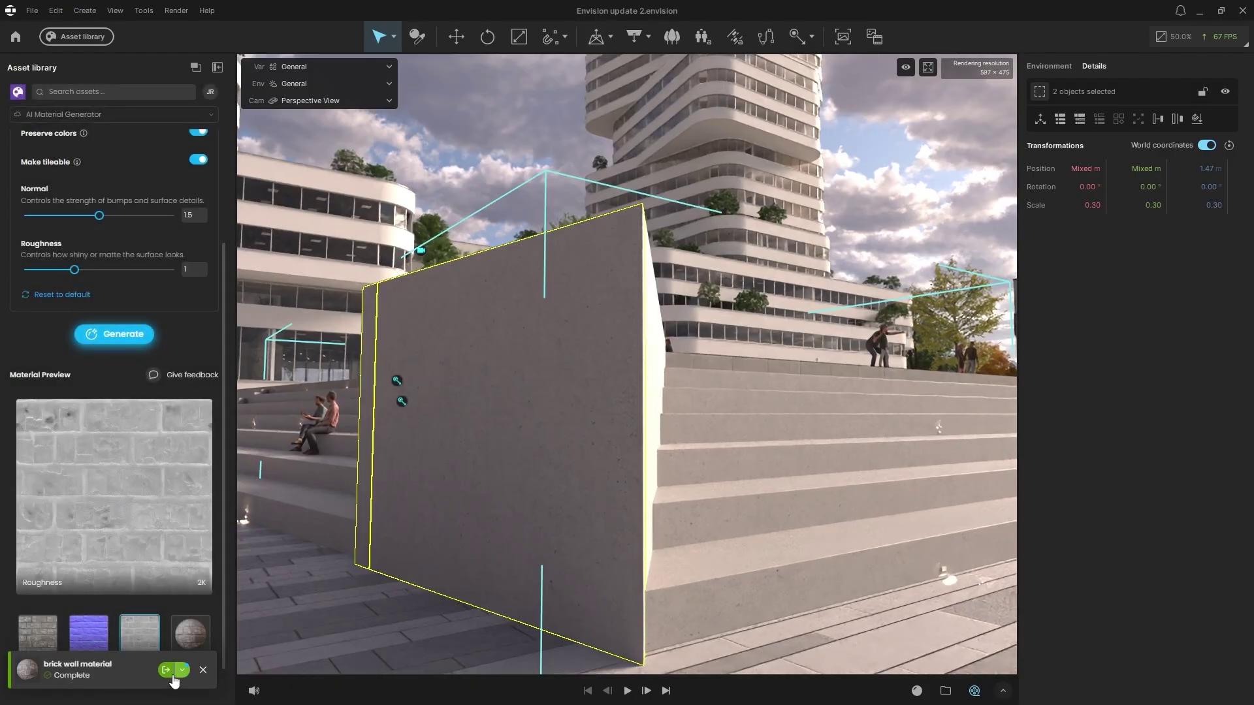
pyautogui.click(166, 671)
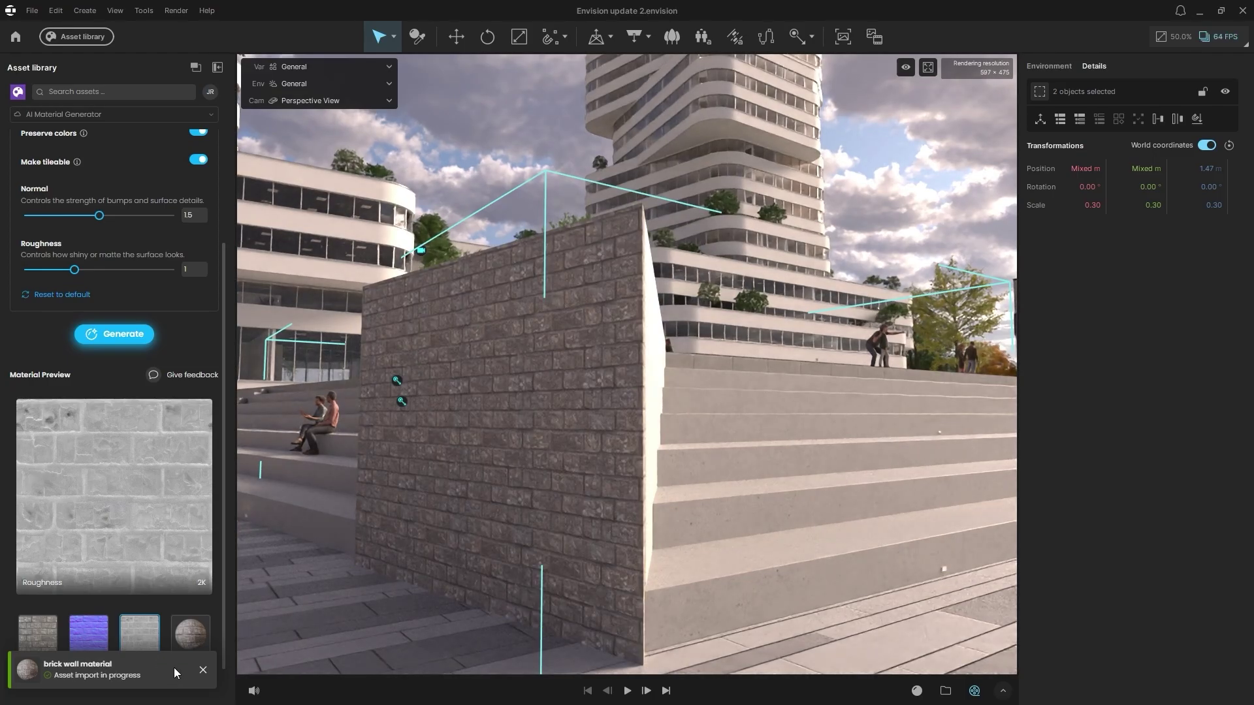
pyautogui.scroll(5, 590, 422)
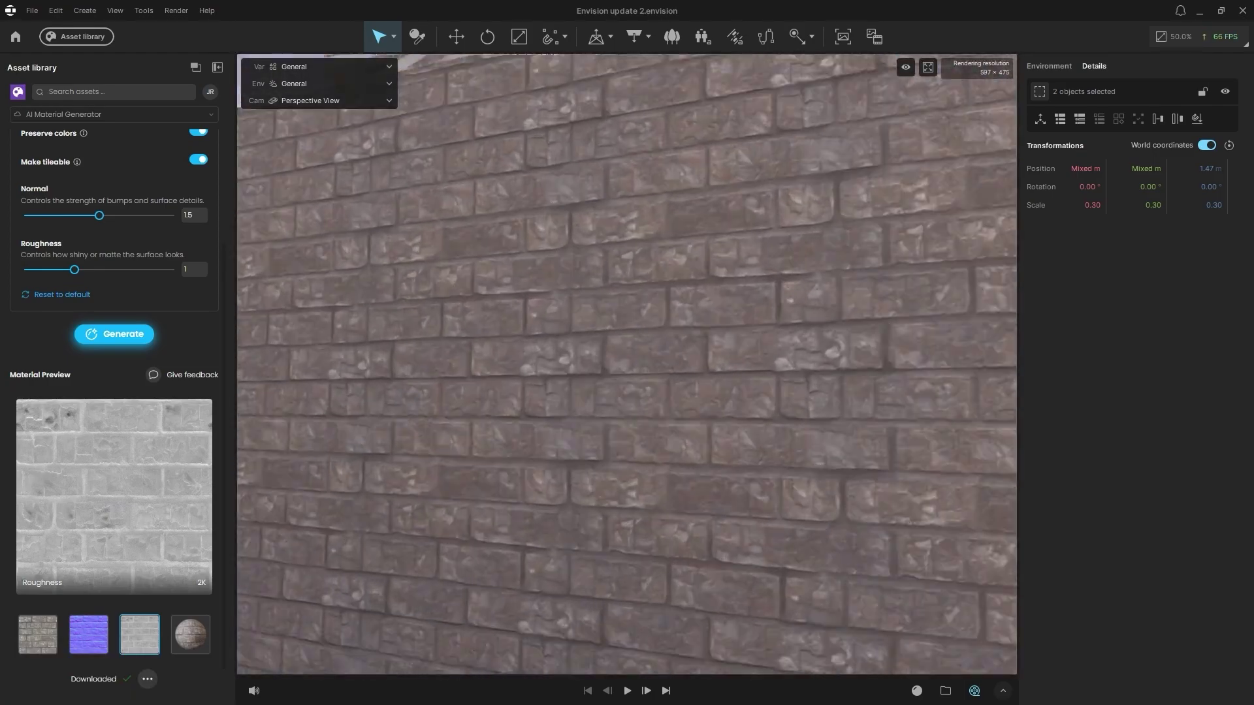
pyautogui.scroll(-5, 669, 420)
pyautogui.scroll(5, 669, 420)
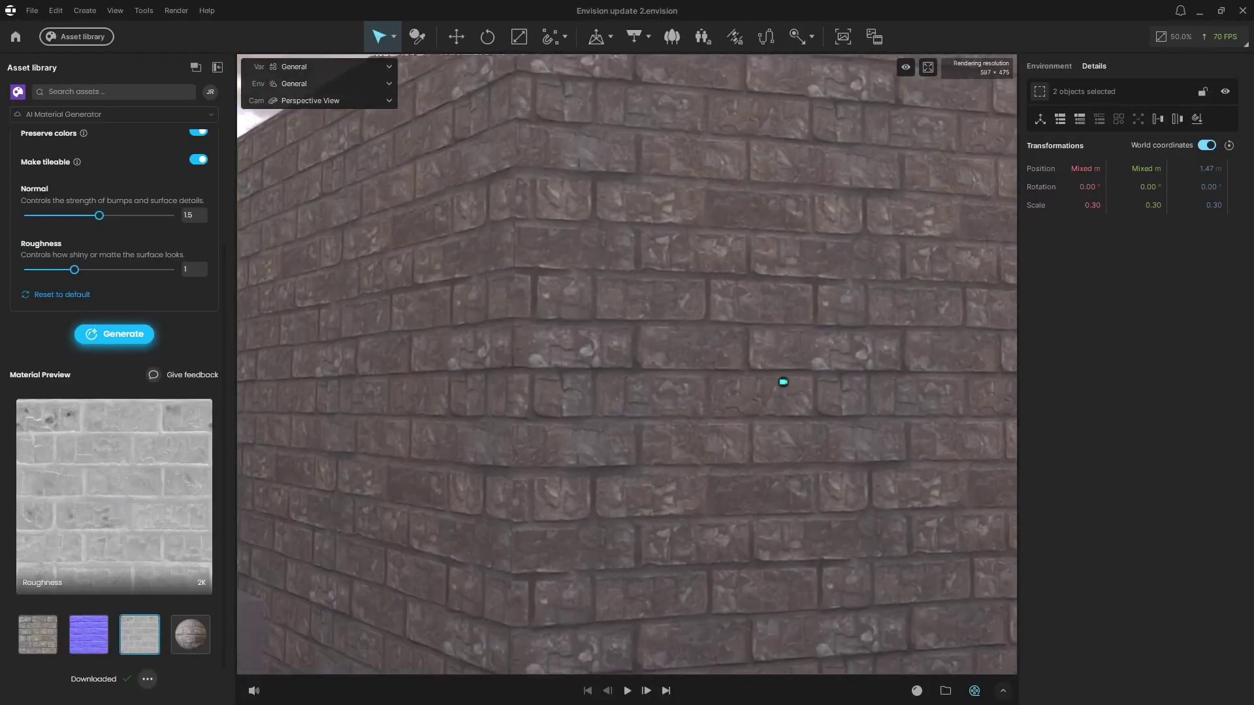
pyautogui.scroll(-2, 627, 366)
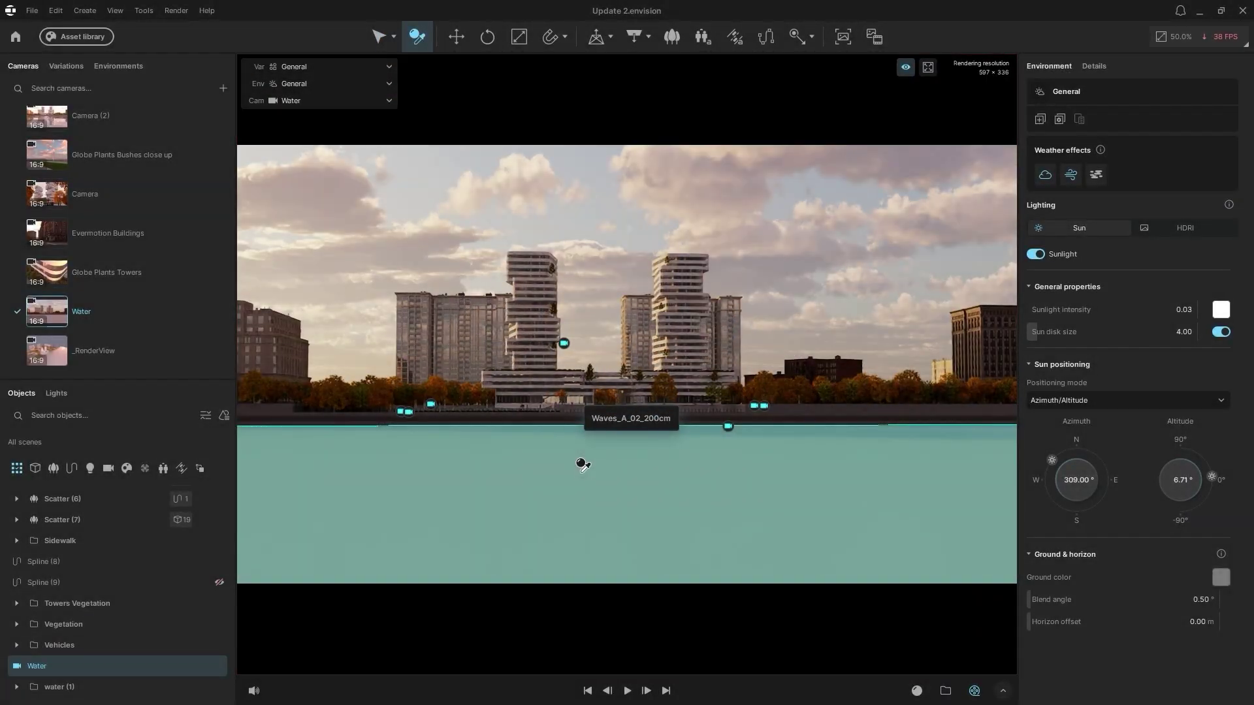
# Step: Switch the surface's material type to Water and apply a water surface preset
pyautogui.click(582, 461)
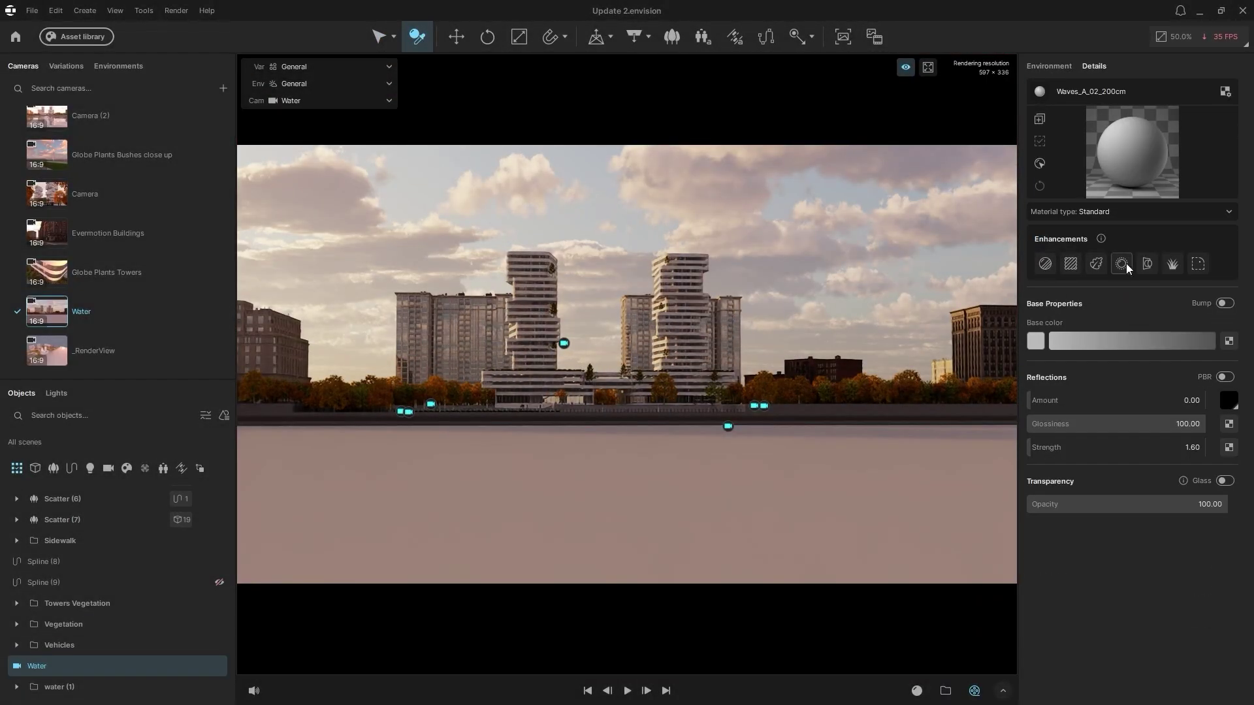
pyautogui.click(1125, 212)
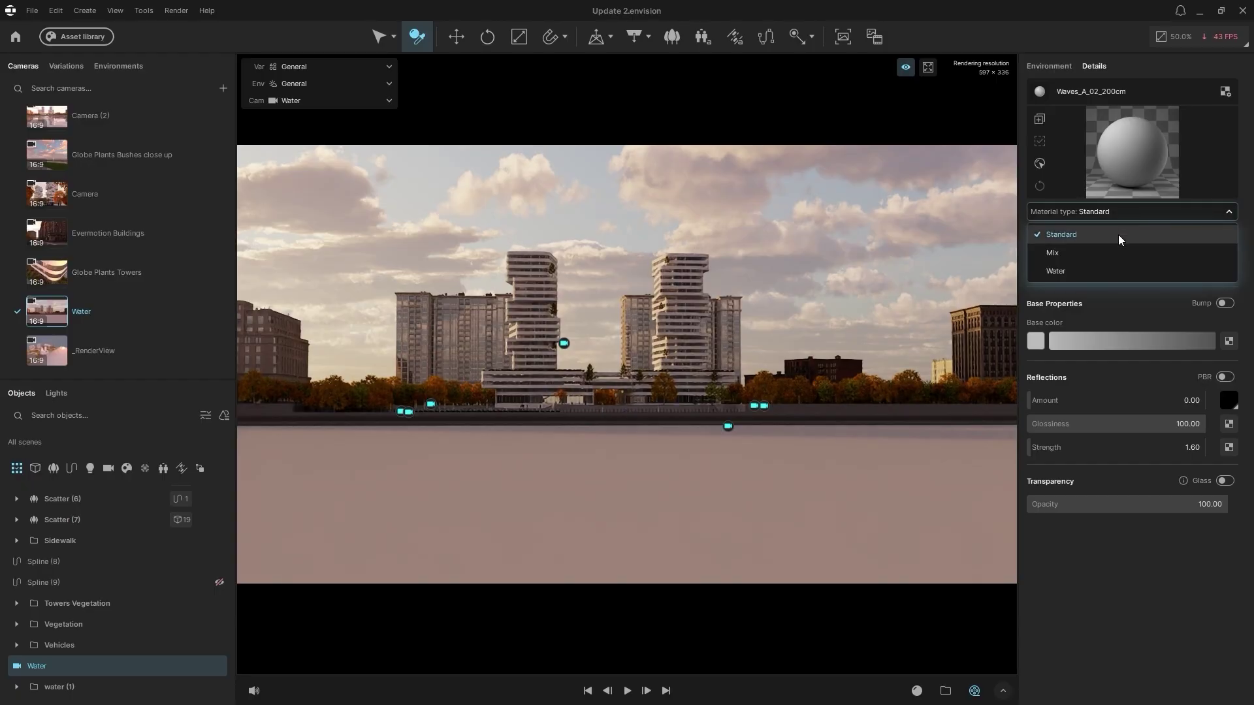
pyautogui.click(1111, 269)
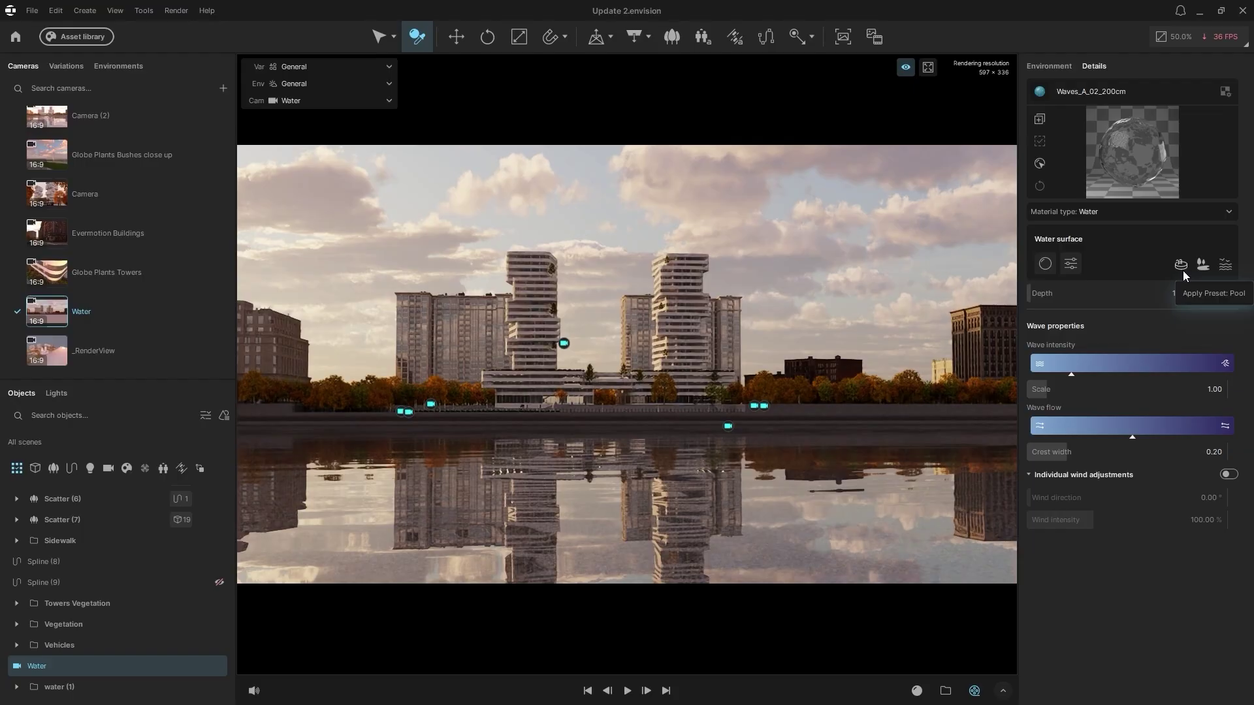
pyautogui.click(1201, 269)
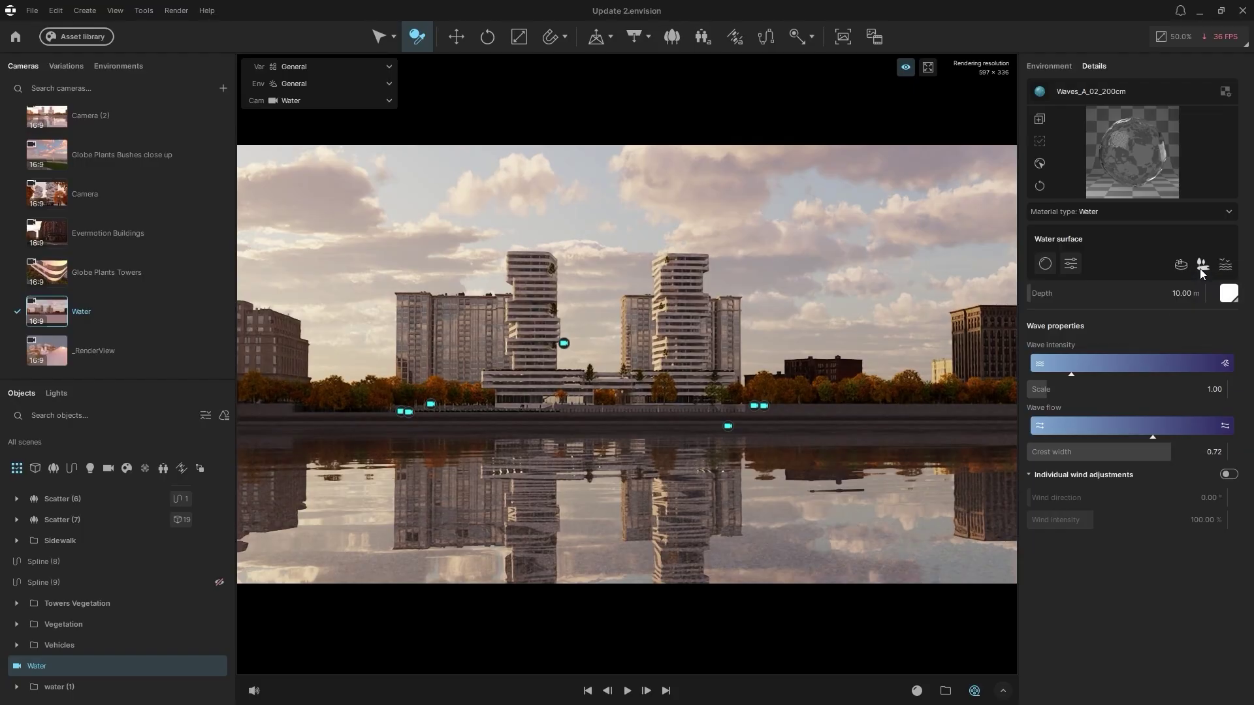
# Step: Set the wave Scale to 0.01 and raise Level of detail to 14
pyautogui.click(1057, 393)
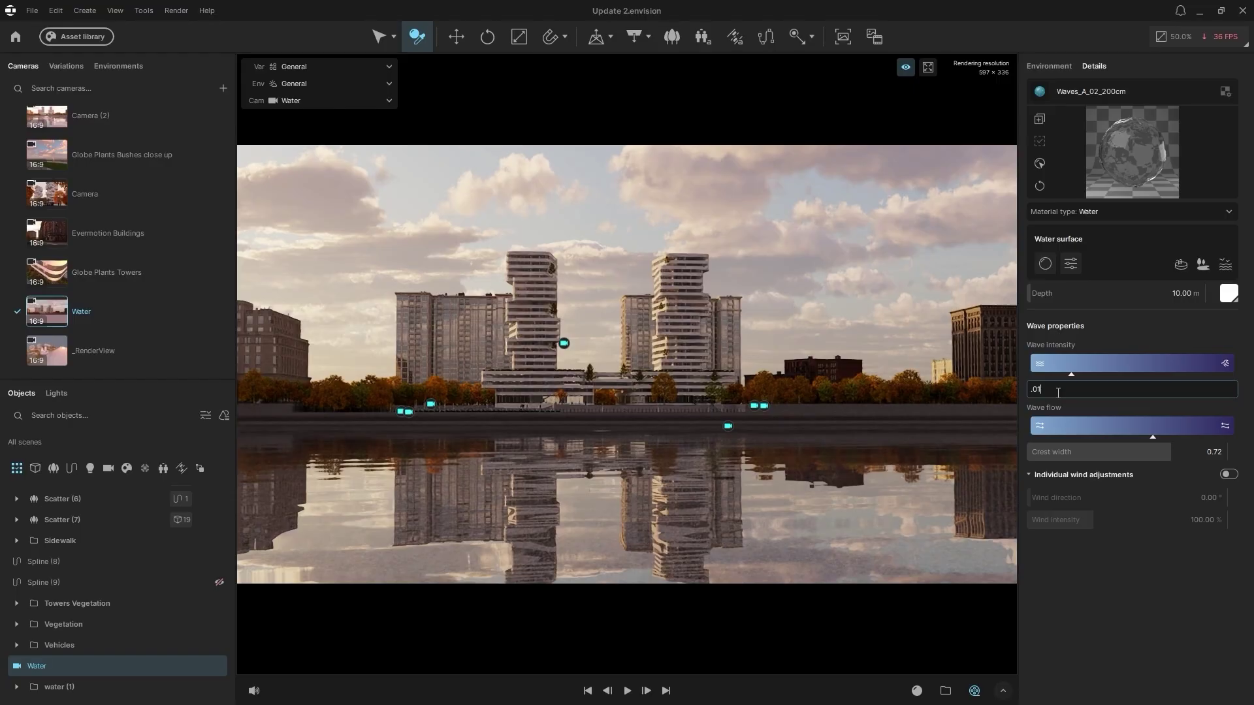
pyautogui.press('Return')
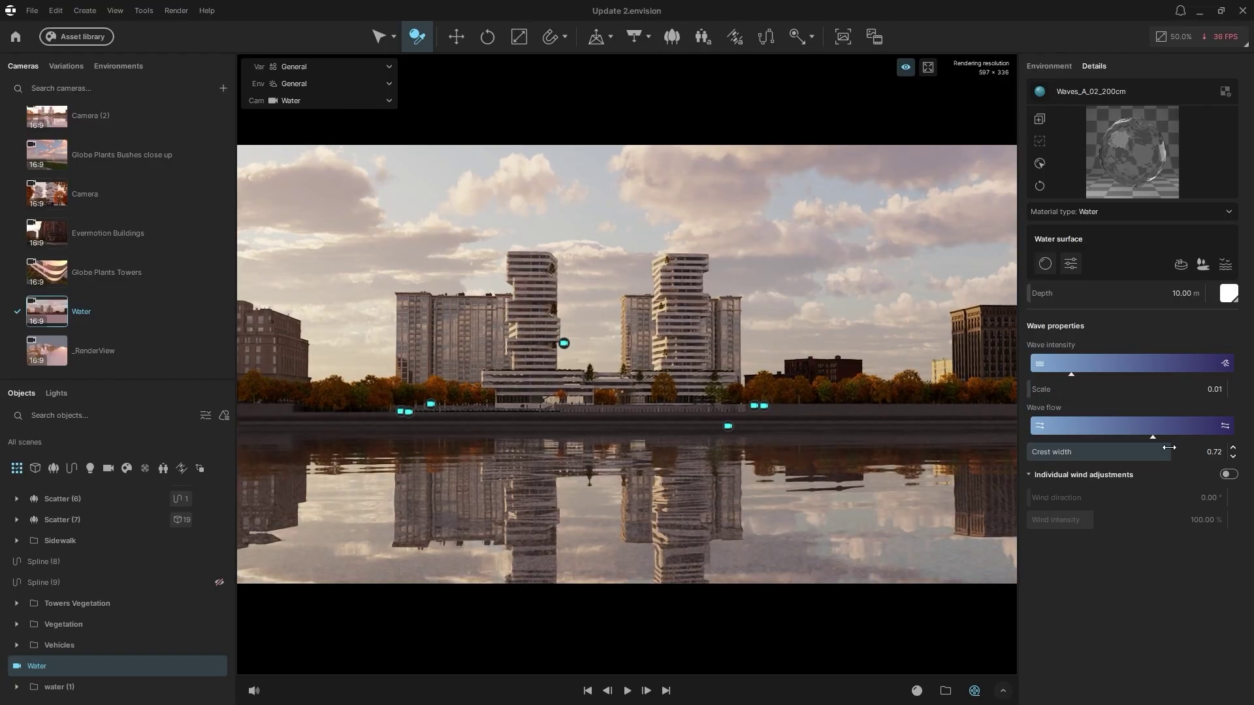
pyautogui.click(1071, 264)
pyautogui.moveTo(1082, 320); pyautogui.dragTo(1171, 308)
pyautogui.click(1203, 297)
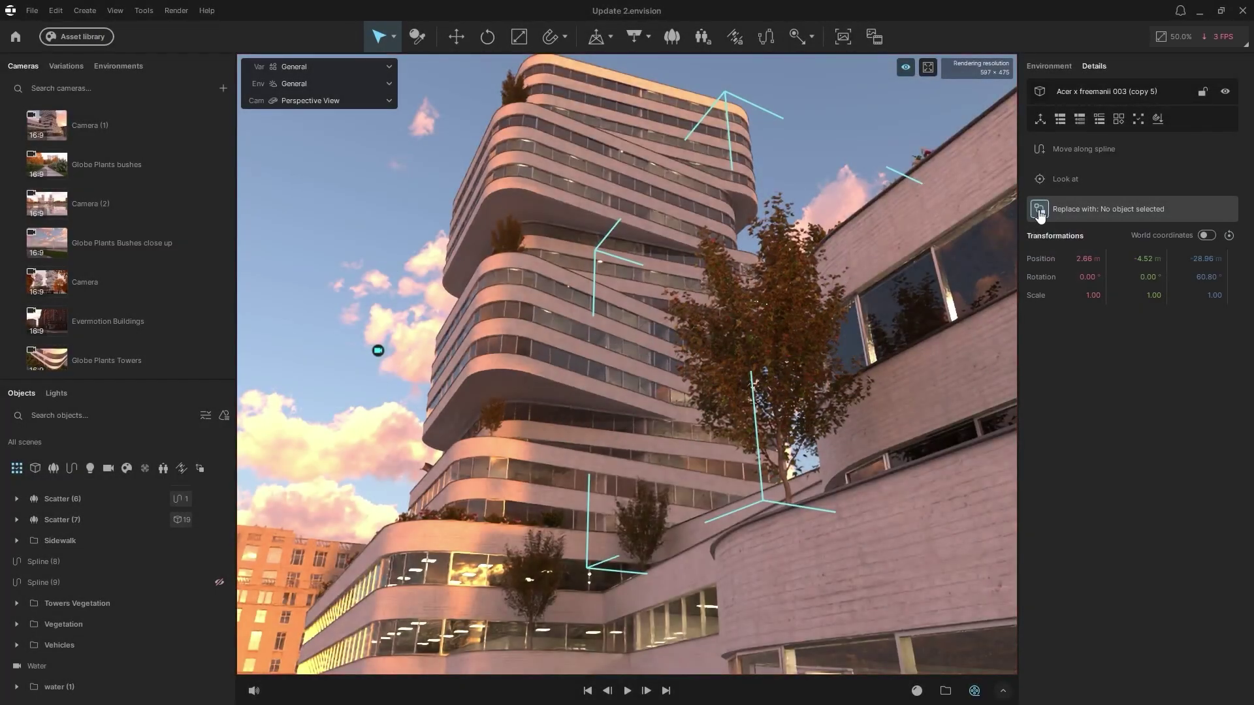
# Step: Replace all Acer x freemanii 003 instances with Quercus phellos 005 from Vegetation > Trees
pyautogui.click(1039, 210)
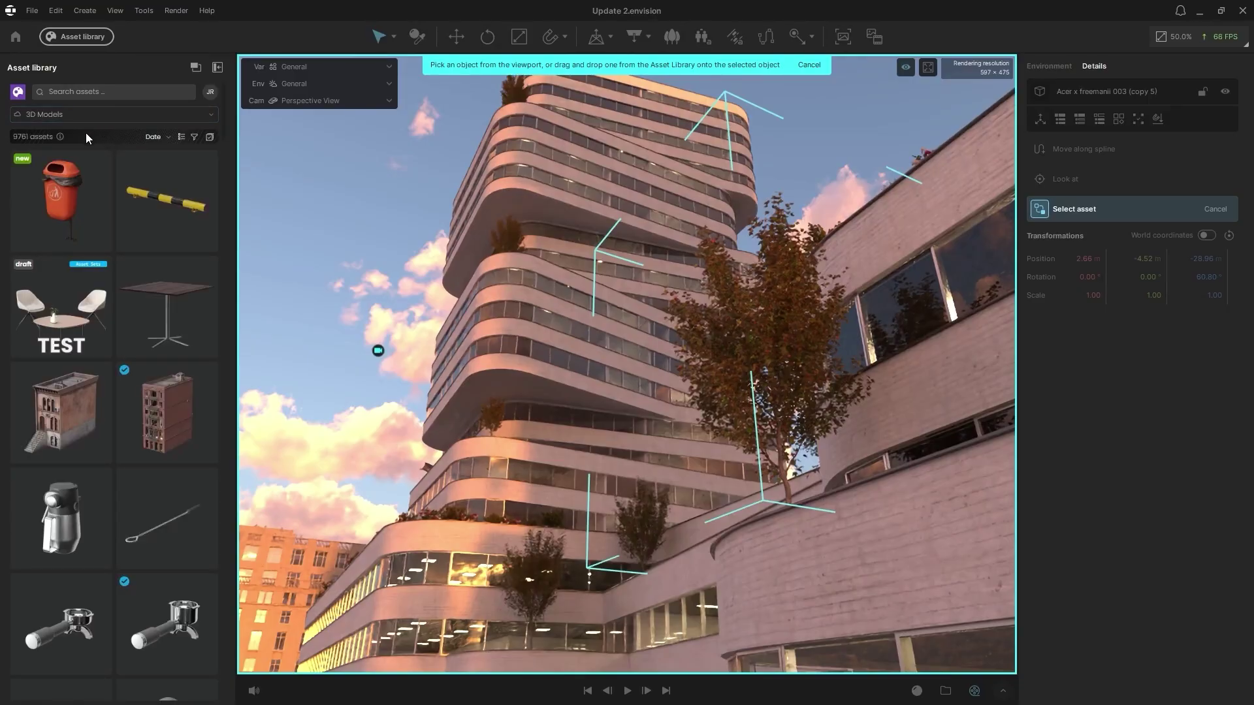
pyautogui.click(66, 118)
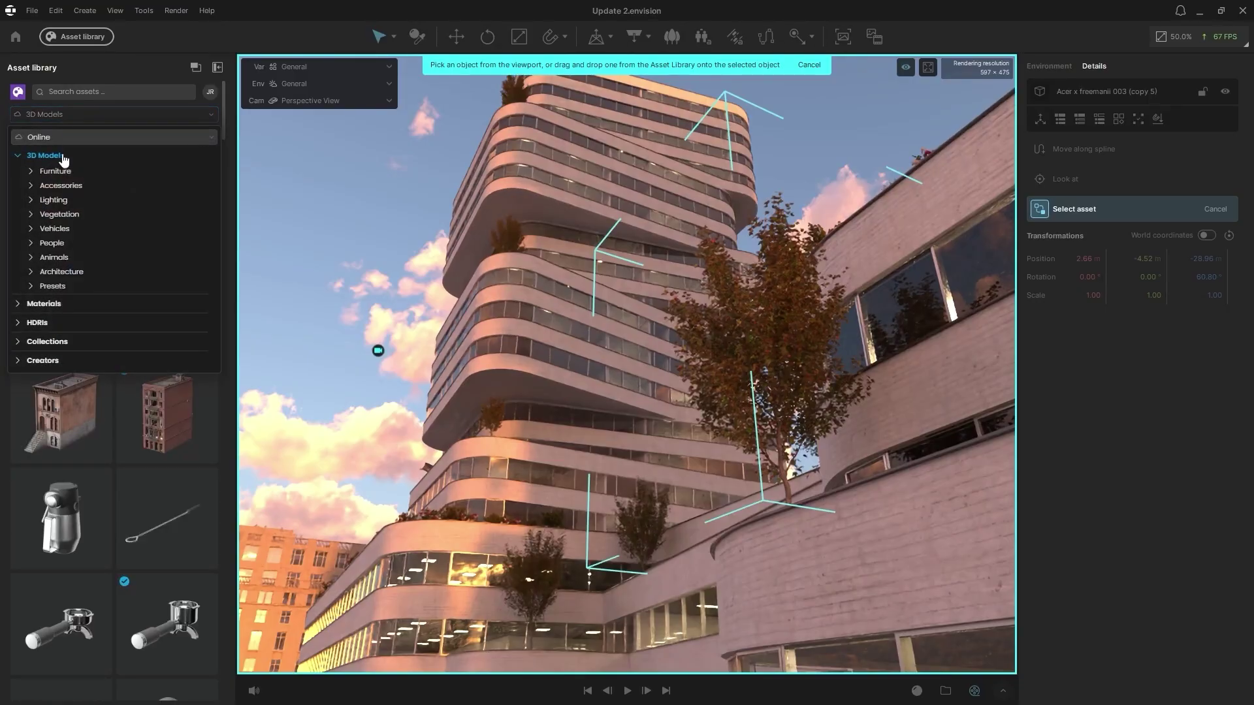
pyautogui.click(64, 216)
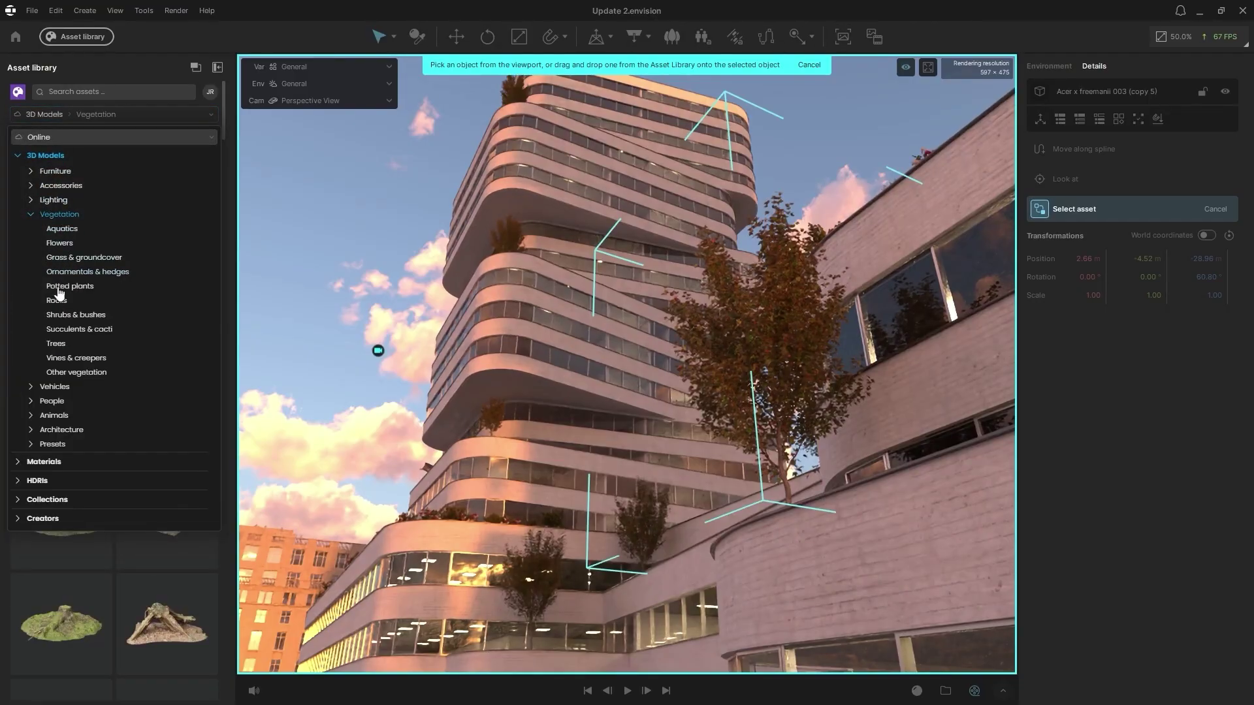
pyautogui.click(54, 344)
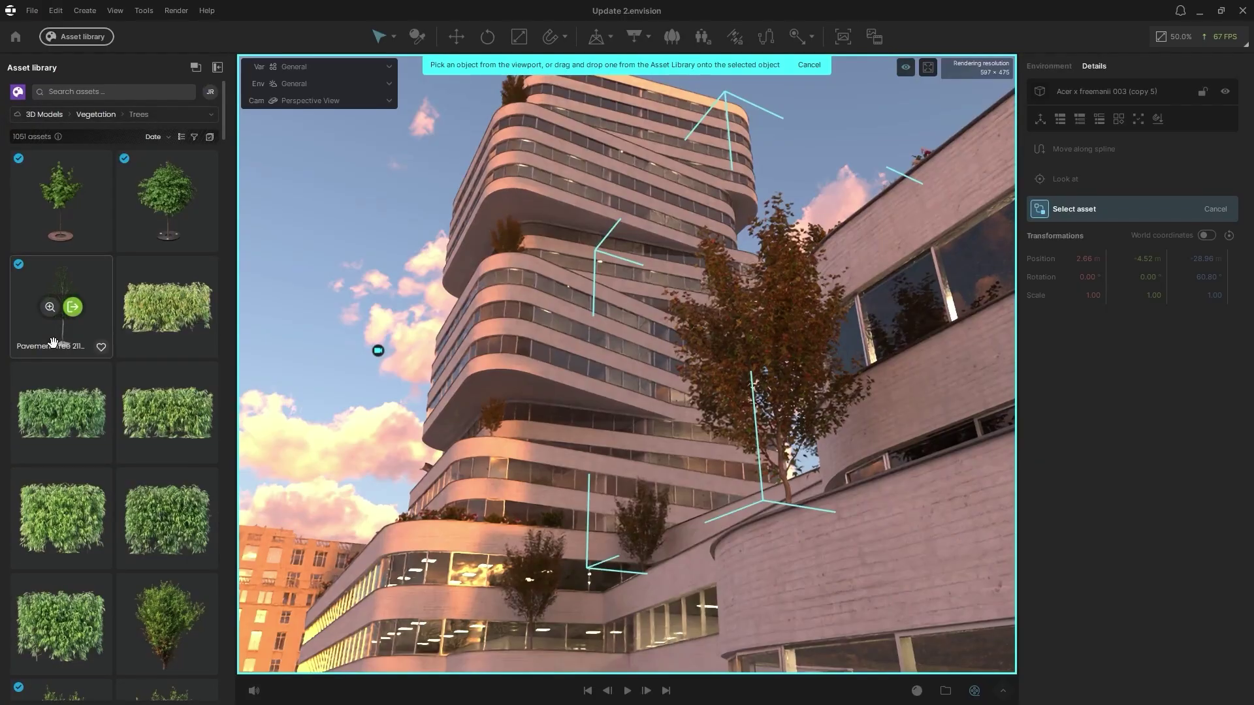
pyautogui.scroll(-4, 54, 344)
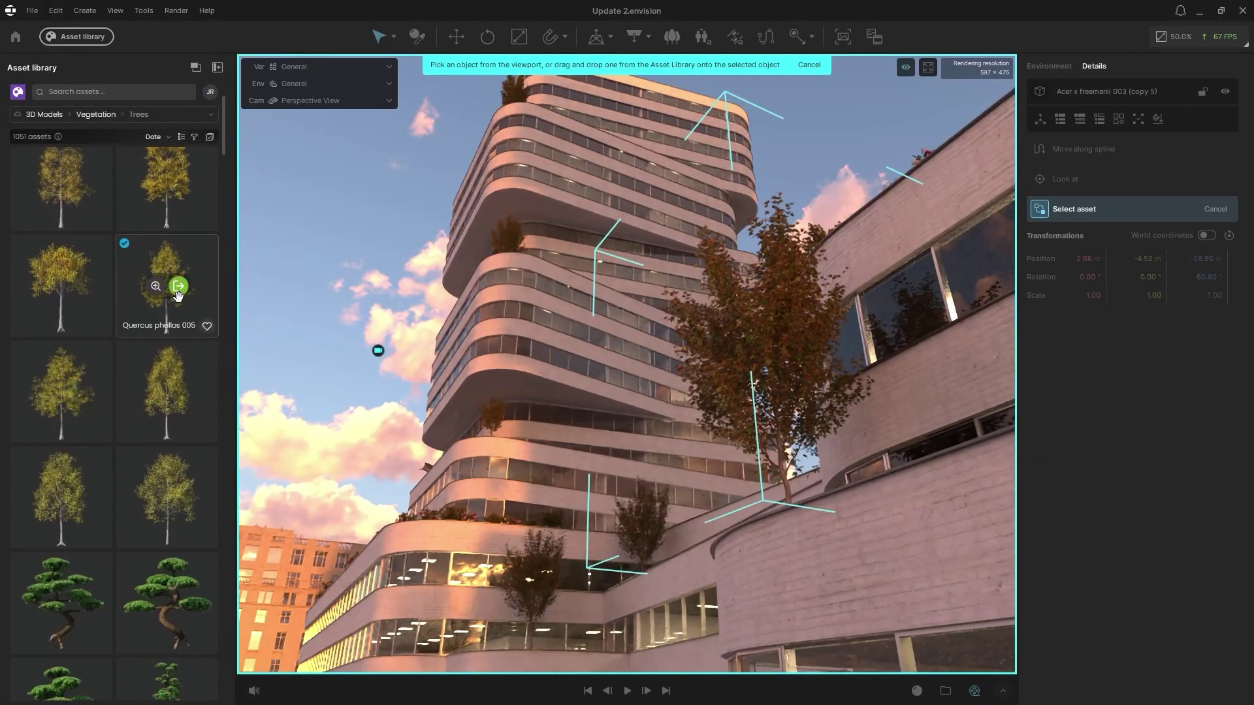
pyautogui.click(177, 286)
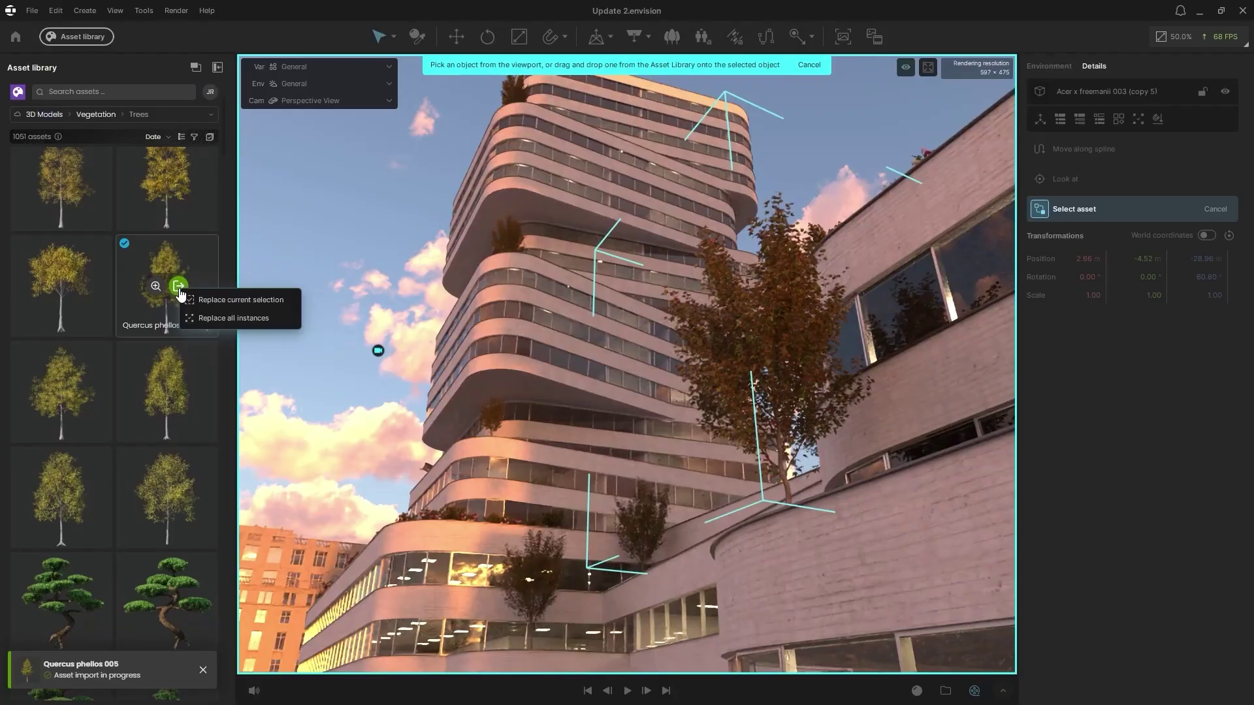
pyautogui.click(215, 321)
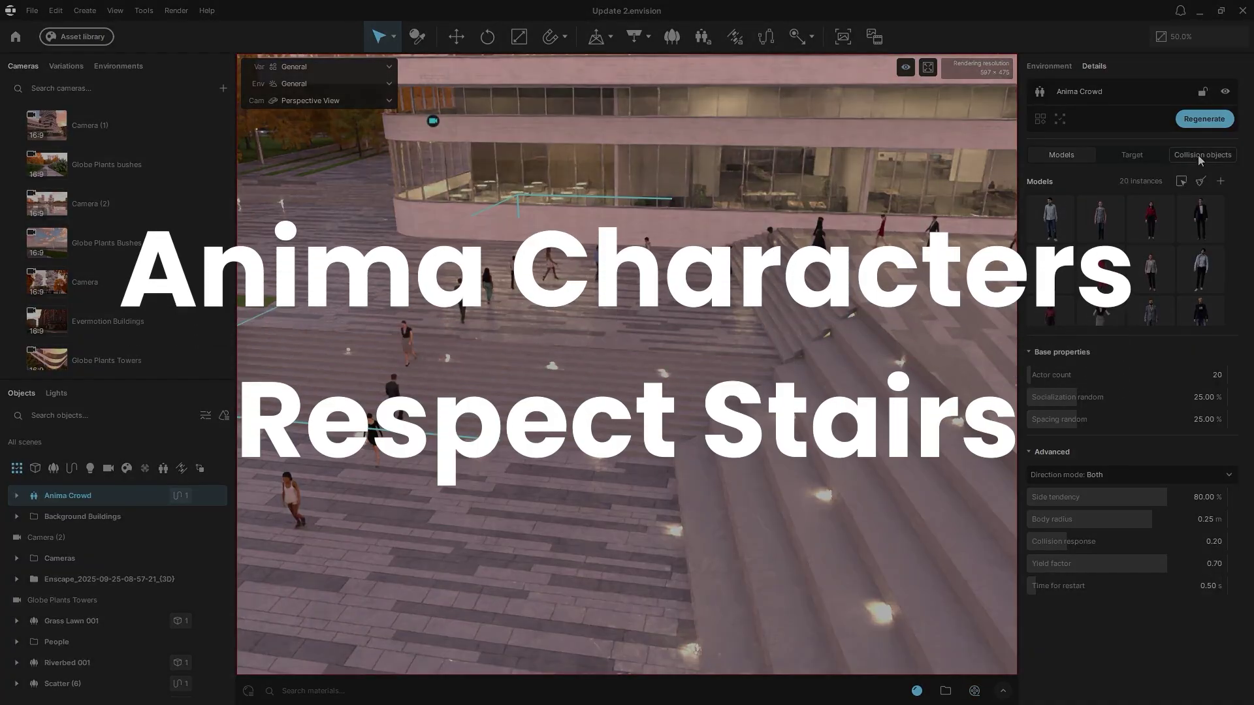
# Step: Pick five plaza elements as the Anima Crowd's collision objects and regenerate the crowd around them
pyautogui.click(1198, 154)
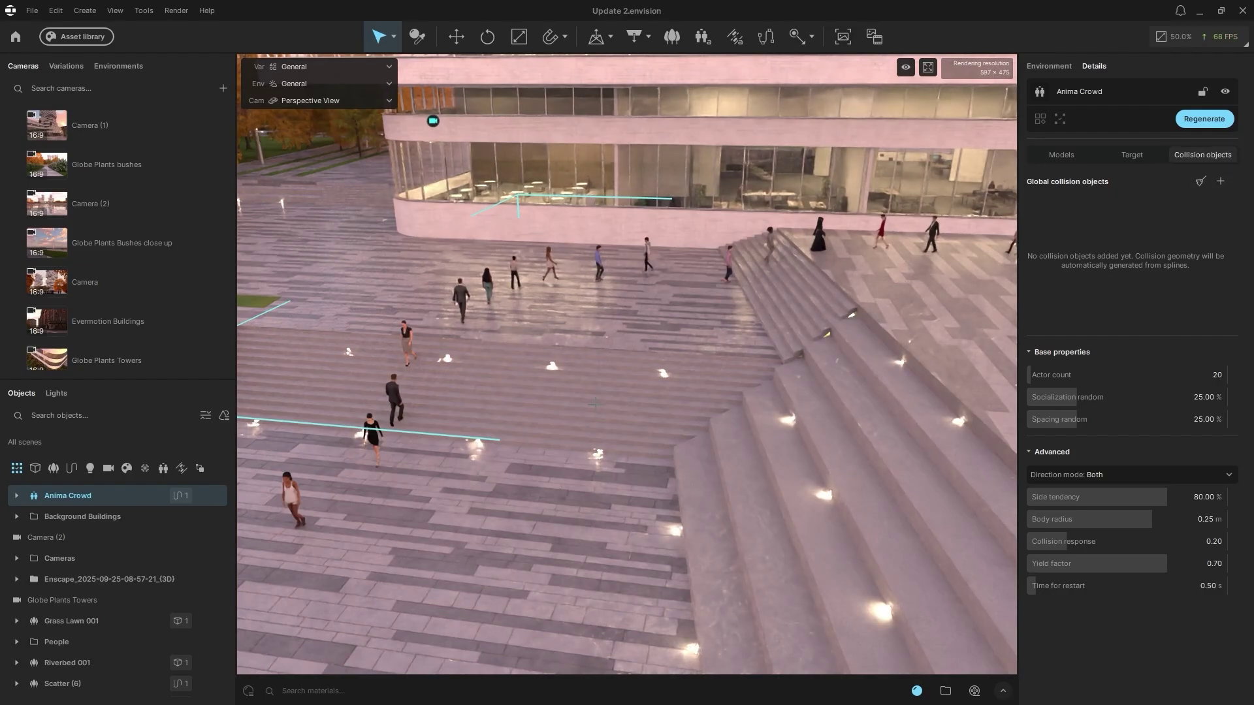
pyautogui.click(503, 470)
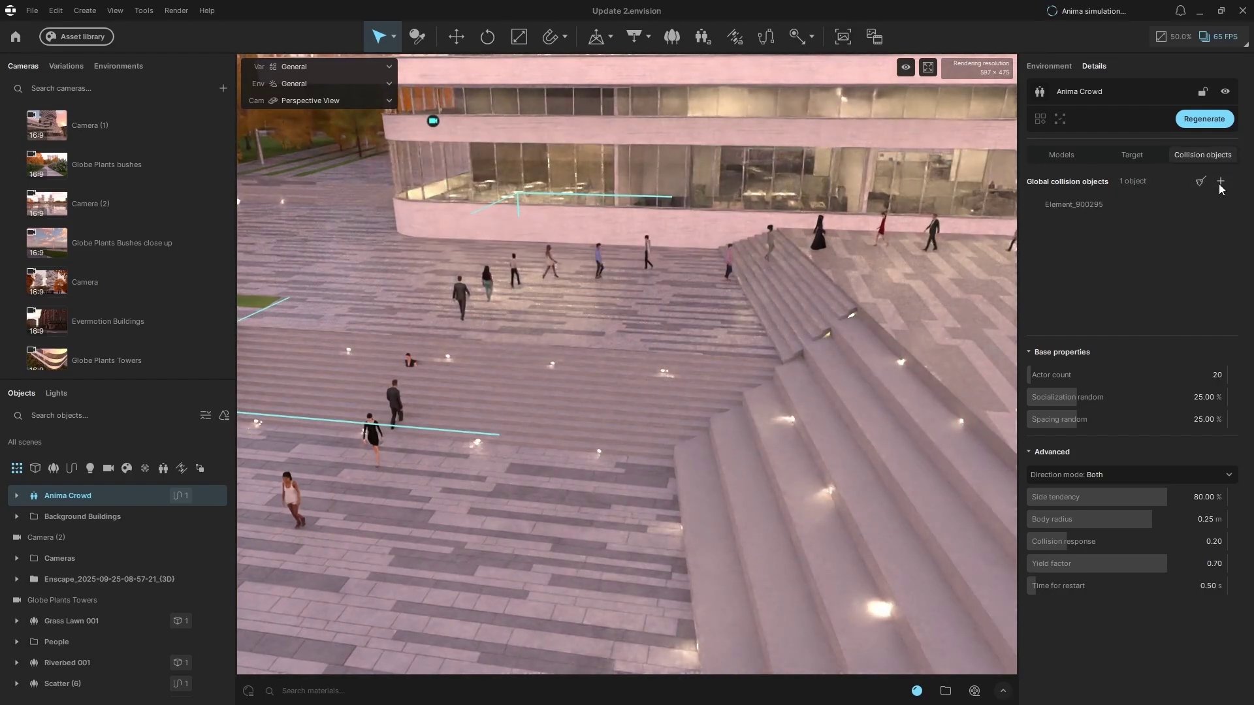
pyautogui.click(573, 309)
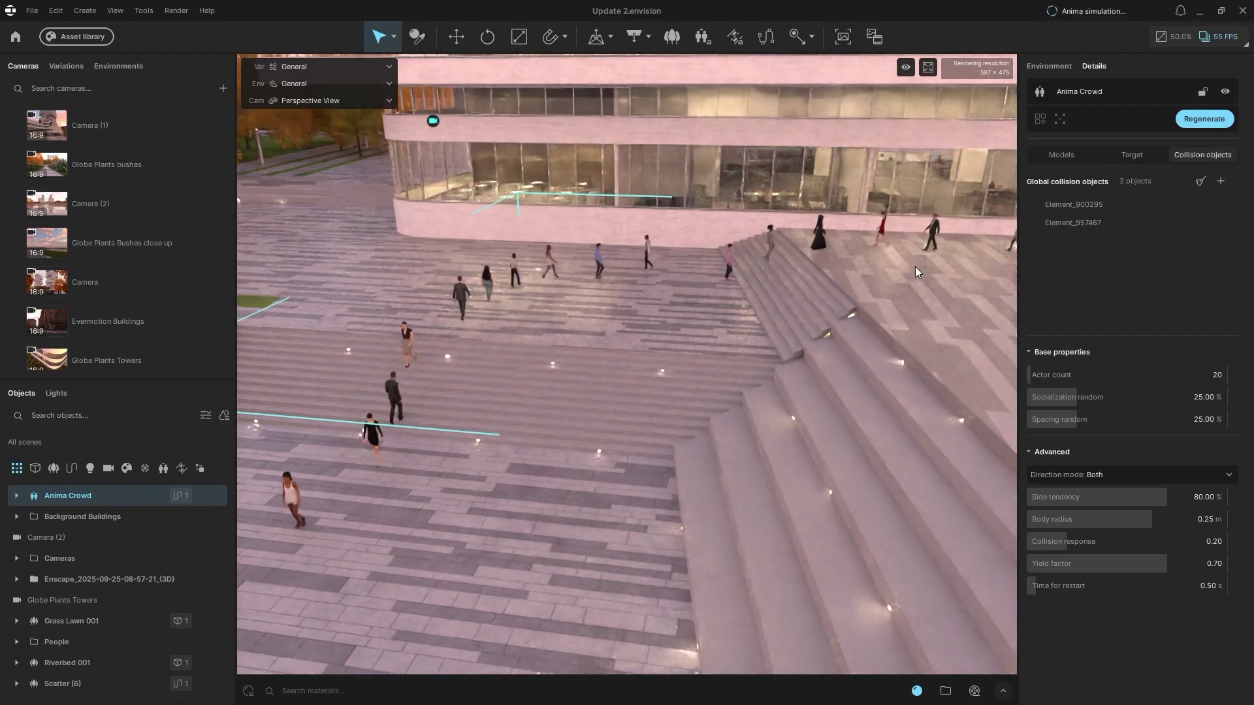
pyautogui.click(781, 276)
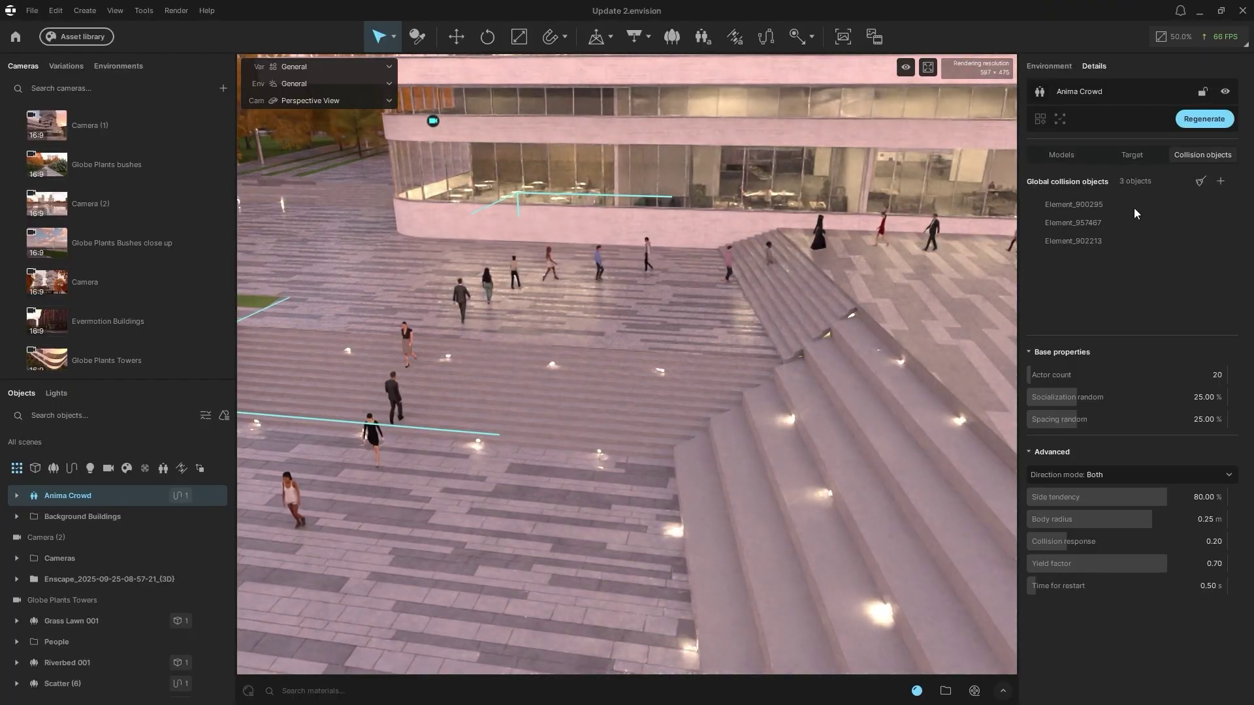
pyautogui.click(904, 186)
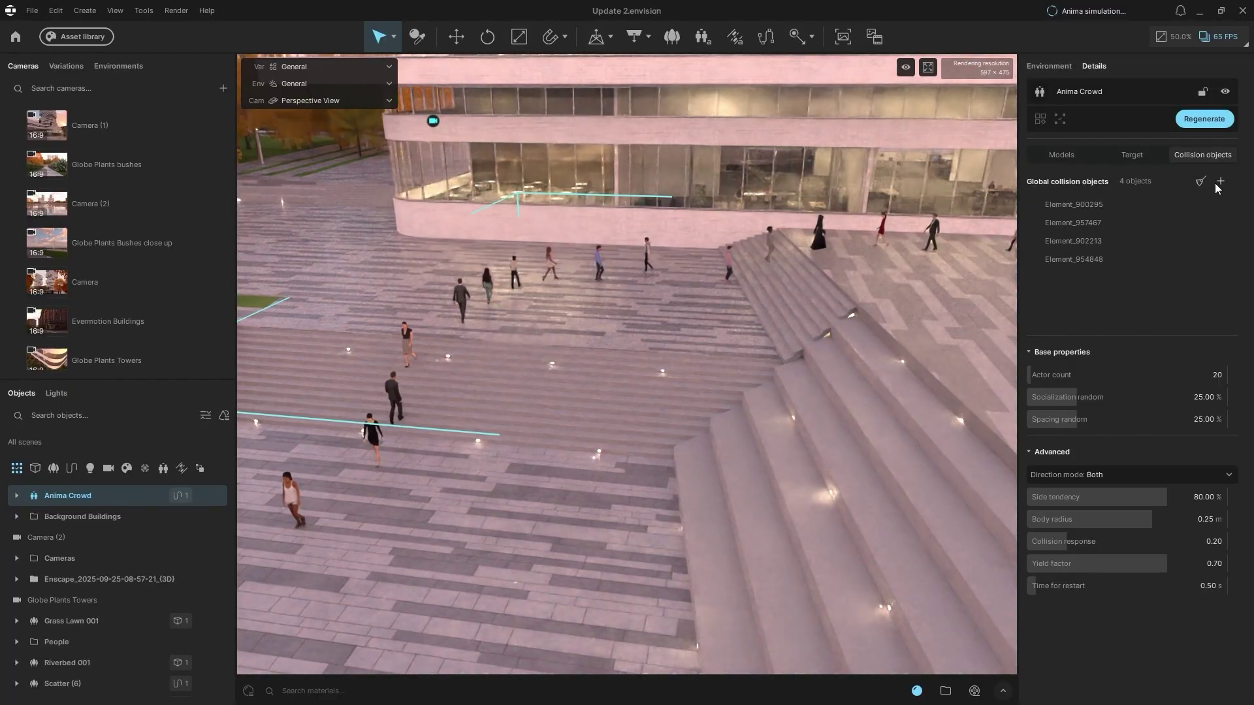
pyautogui.click(875, 262)
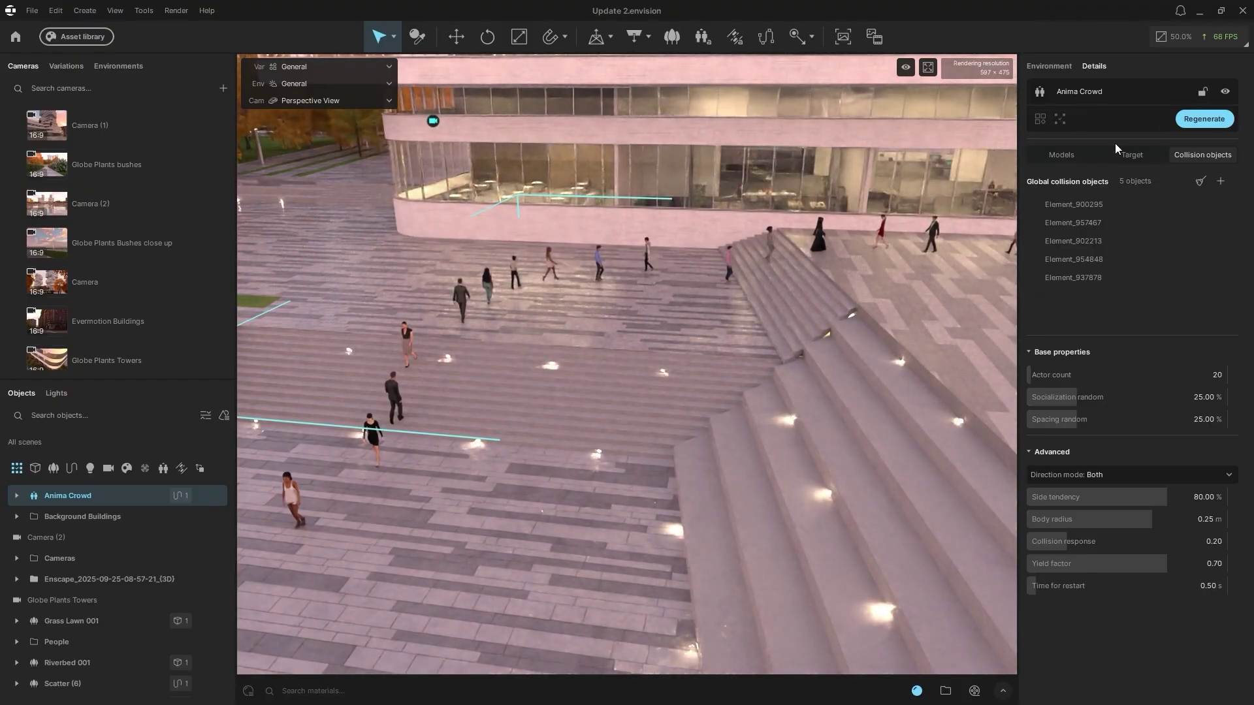
pyautogui.click(1206, 120)
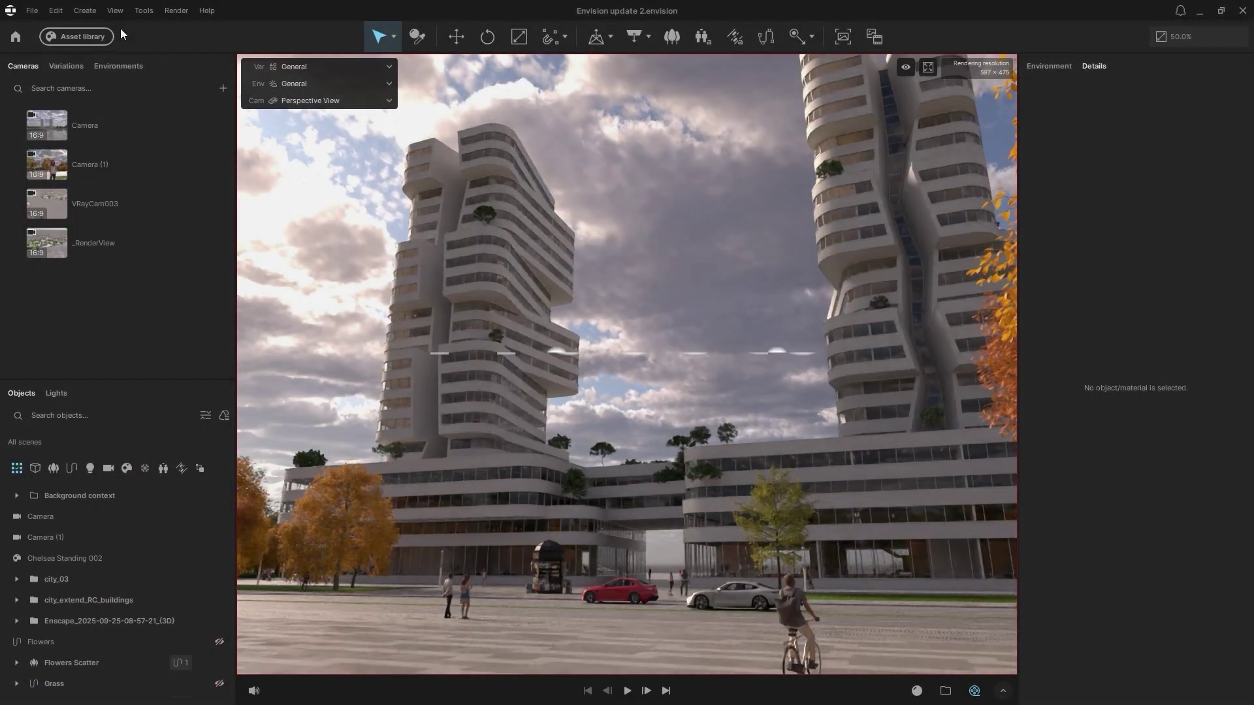
# Step: In Edit > Preferences, switch the Navigation Preset from Envision to Enscape
pyautogui.click(56, 12)
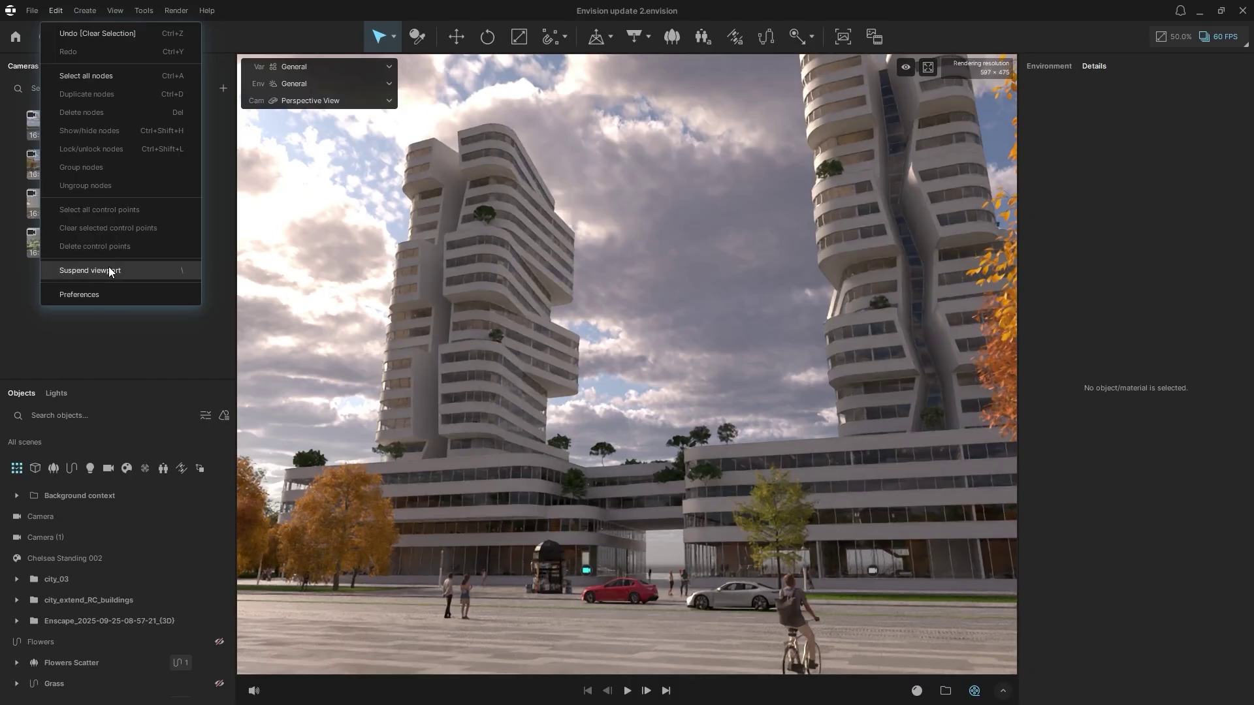
pyautogui.click(107, 291)
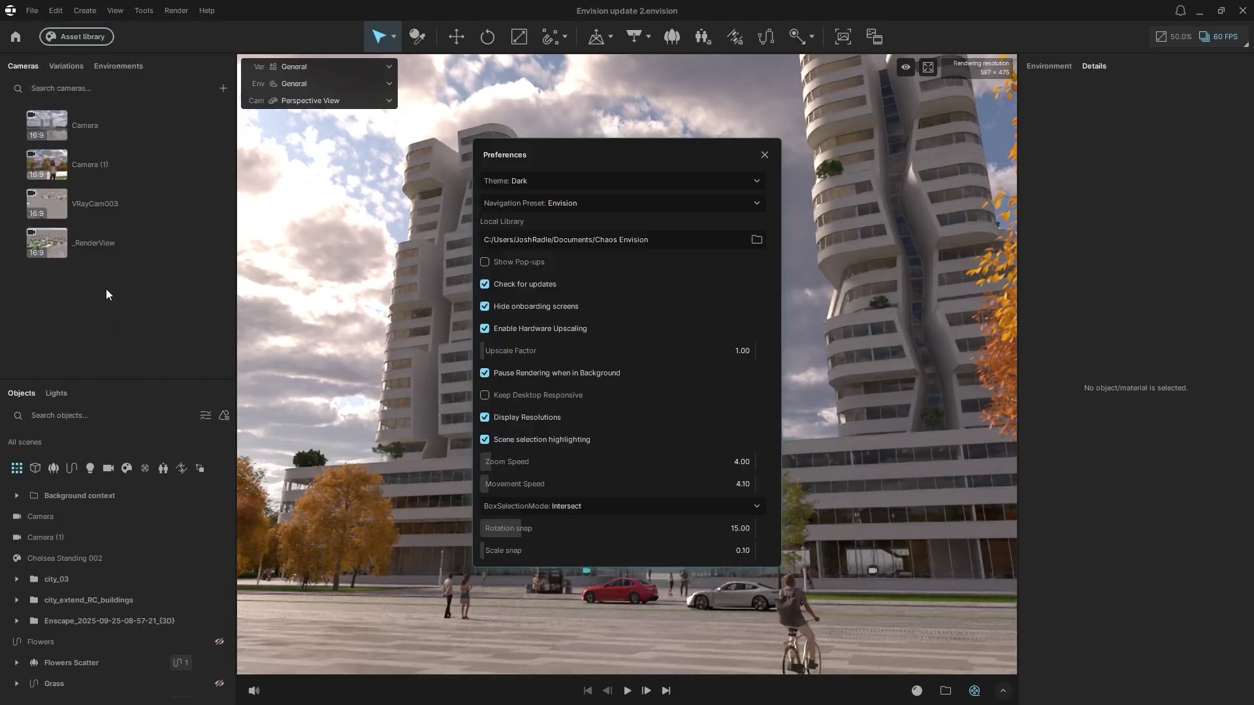
pyautogui.click(595, 203)
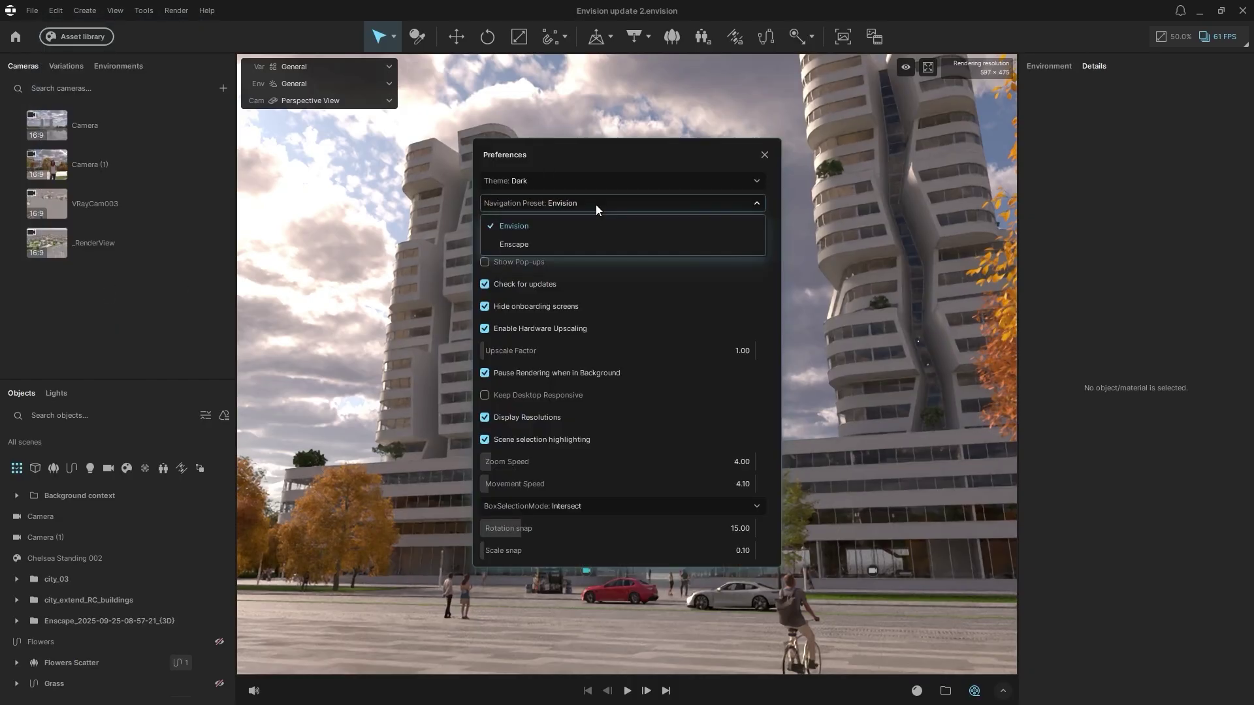
pyautogui.click(582, 245)
# Step: Close Preferences and fly the camera forward across the road toward the towers
pyautogui.click(763, 155)
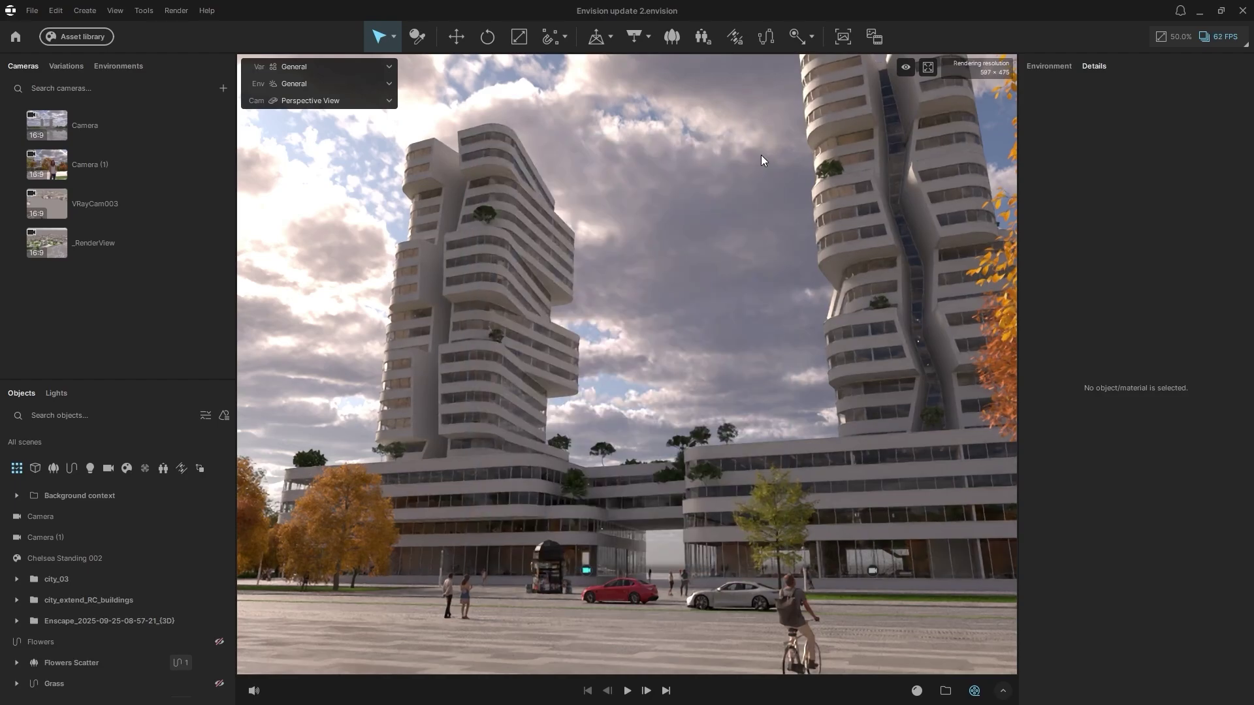
pyautogui.moveTo(791, 496)
pyautogui.mouseDown()
pyautogui.moveTo(777, 499)
pyautogui.moveTo(823, 499)
pyautogui.moveTo(781, 499)
pyautogui.moveTo(791, 496)
pyautogui.mouseUp()
pyautogui.press('w')
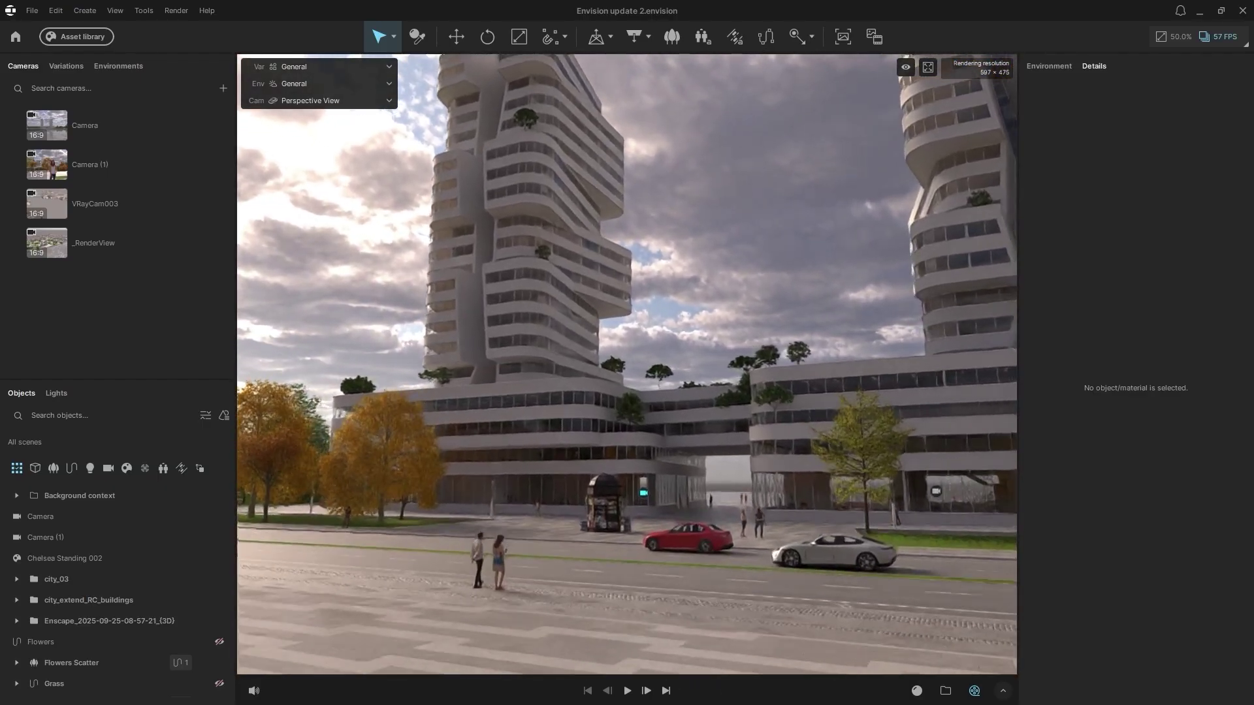
pyautogui.press('w')
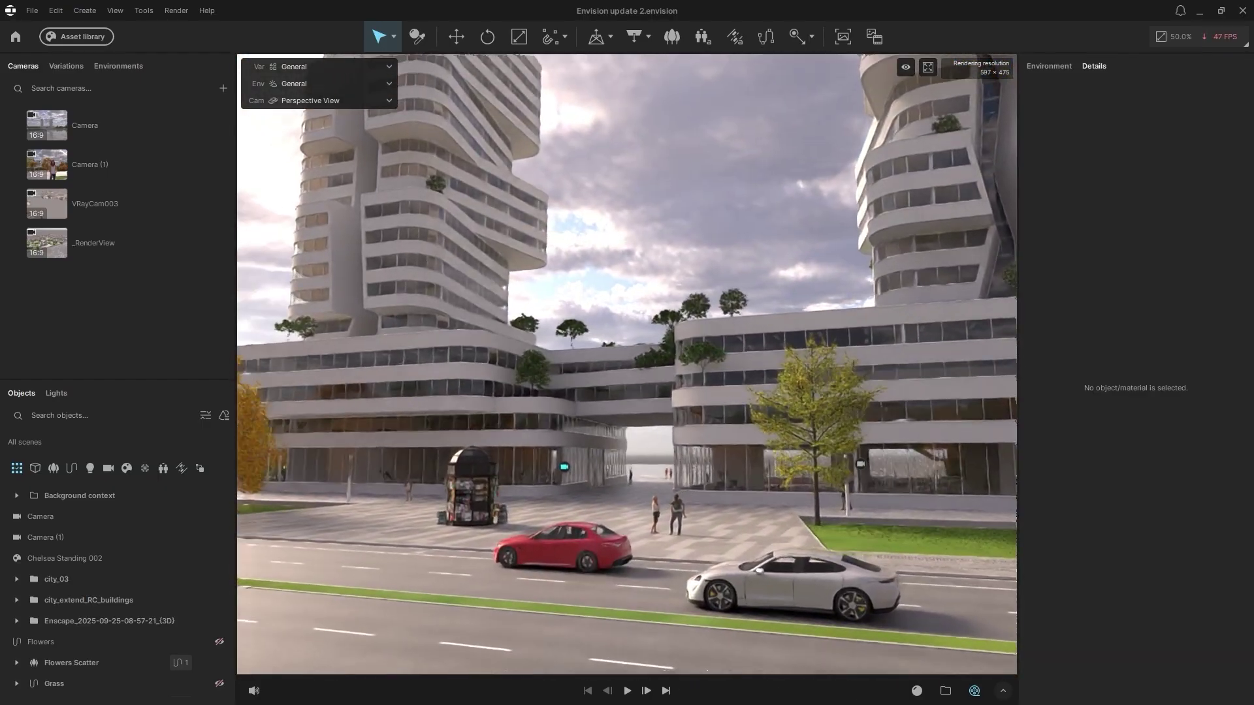
pyautogui.press('w')
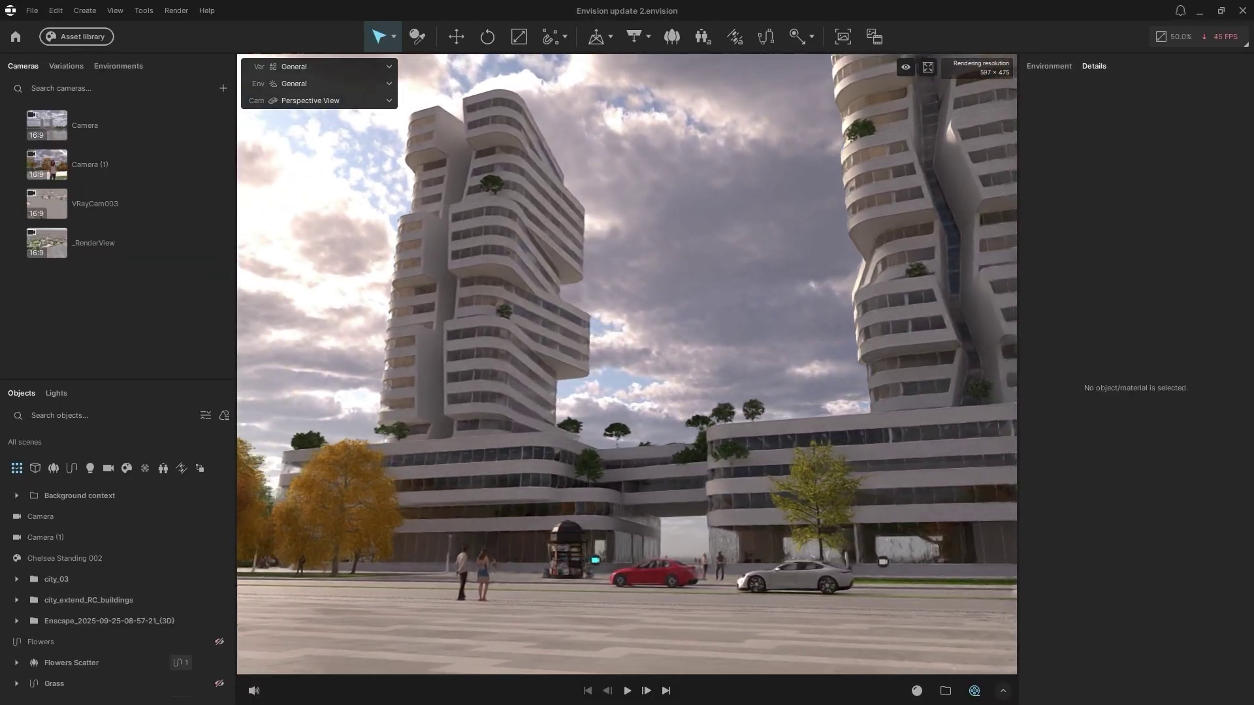
# Step: Select the pedestrian standing on the plaza and orbit around them to look down over the road
pyautogui.moveTo(537, 537); pyautogui.dragTo(536, 537)
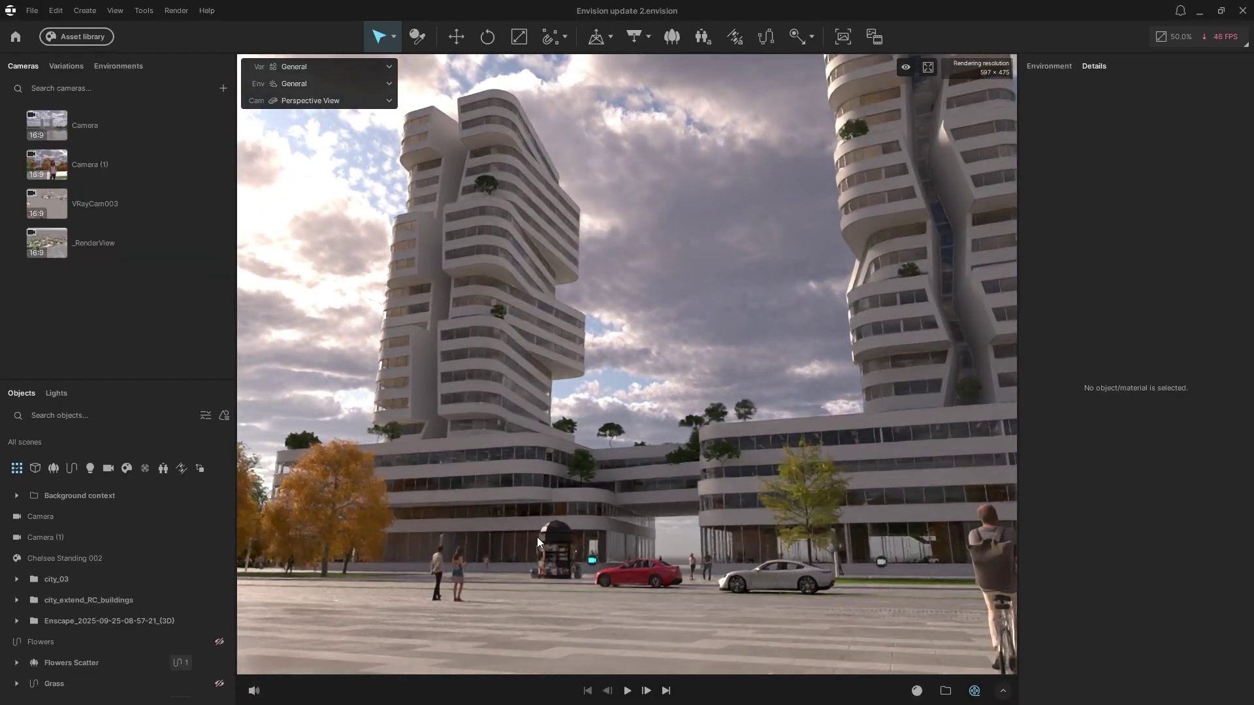
pyautogui.click(460, 563)
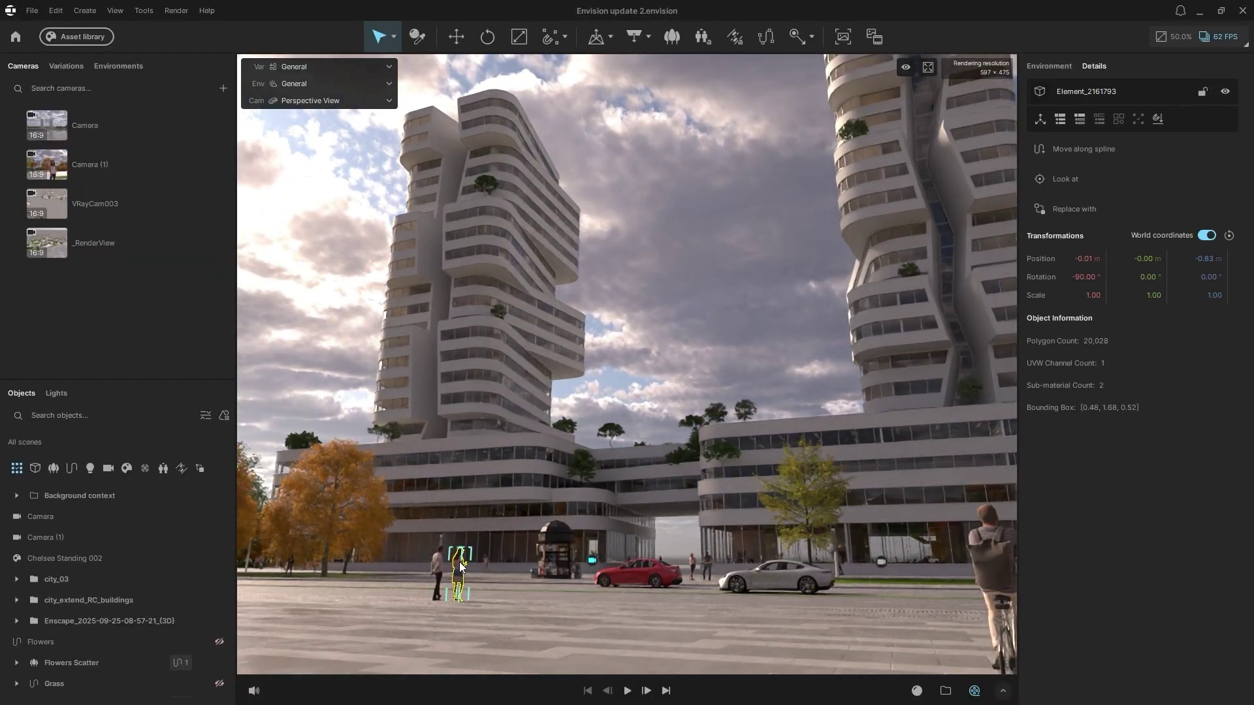
pyautogui.moveTo(460, 566); pyautogui.dragTo(719, 544, button='right')
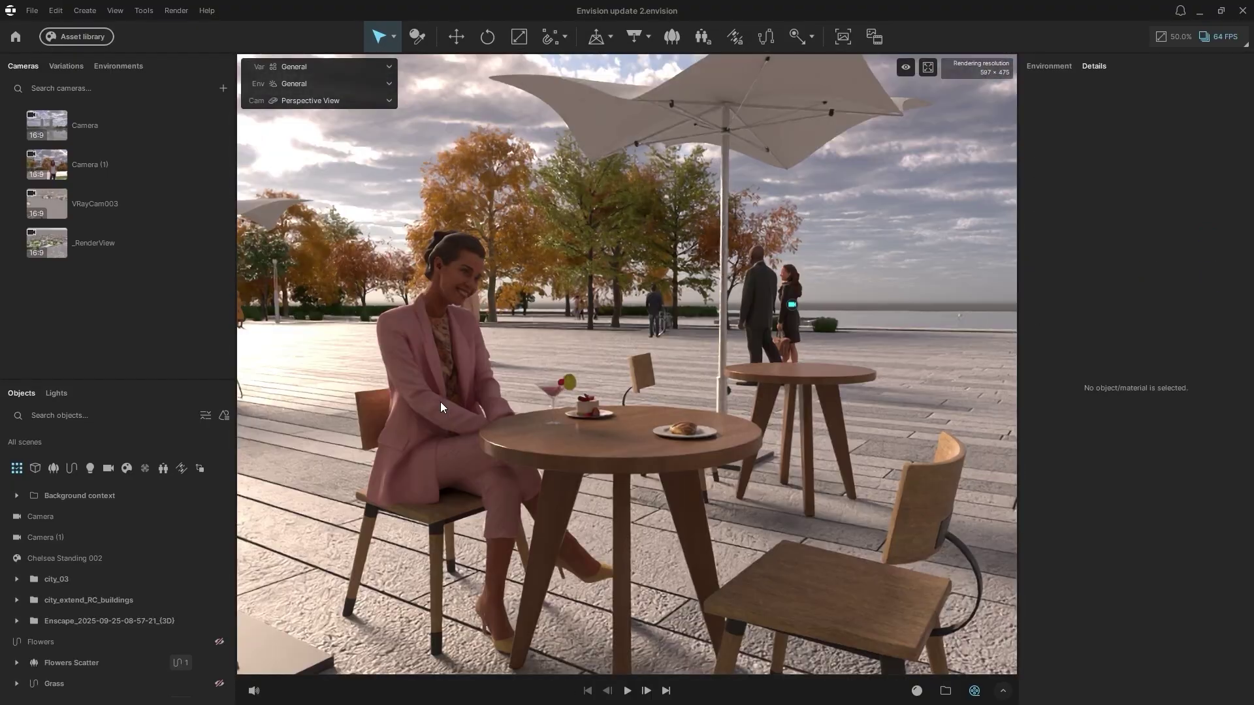
# Step: Select the seated woman at the café table, switch to Move, and turn on World coordinates
pyautogui.click(442, 407)
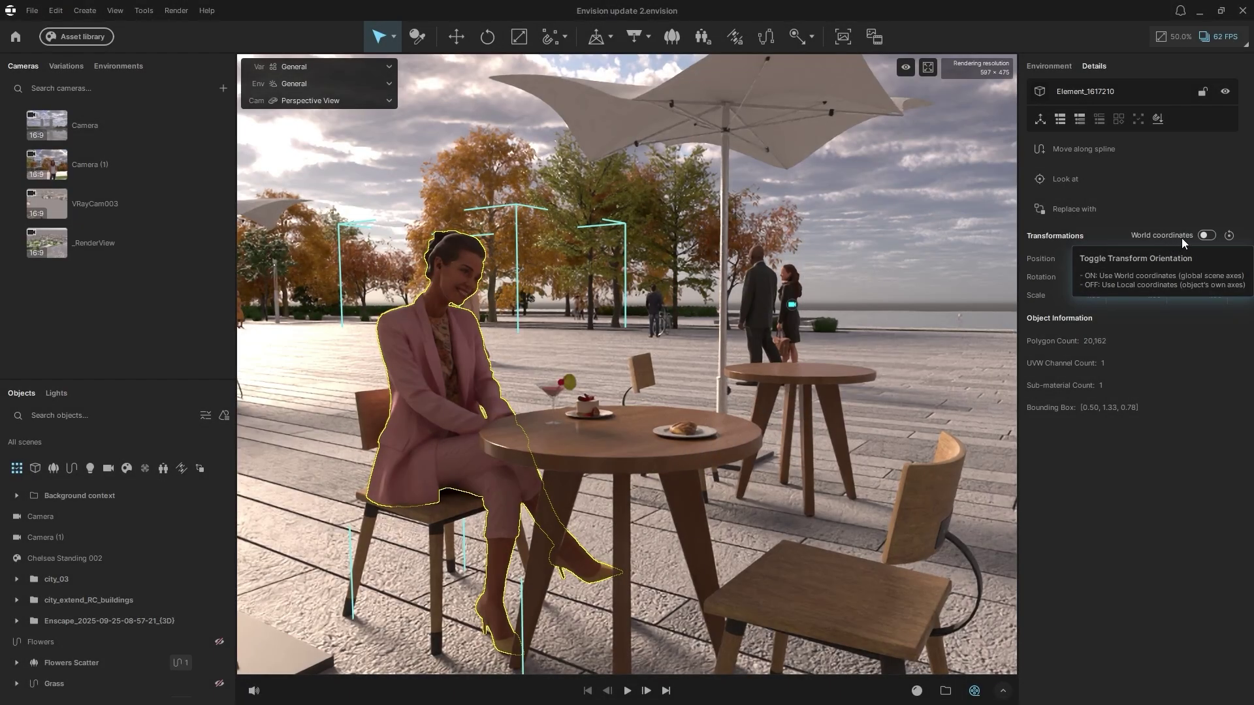
pyautogui.press('w')
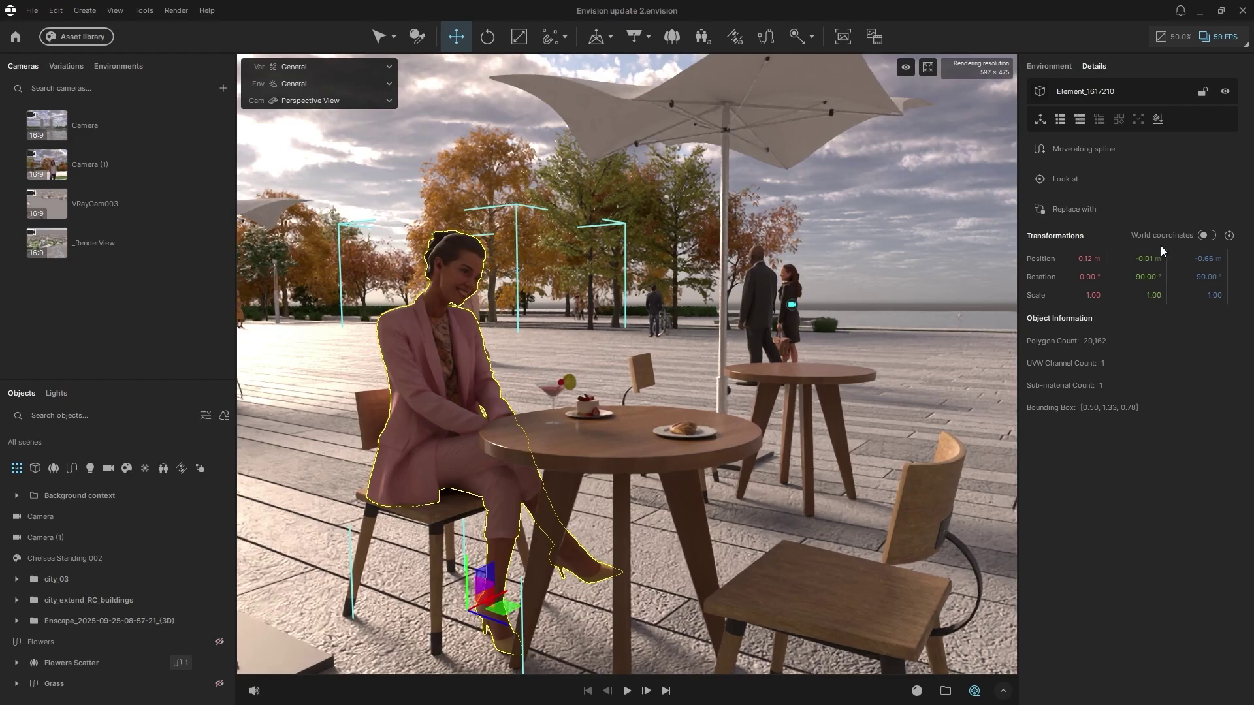
pyautogui.click(1210, 236)
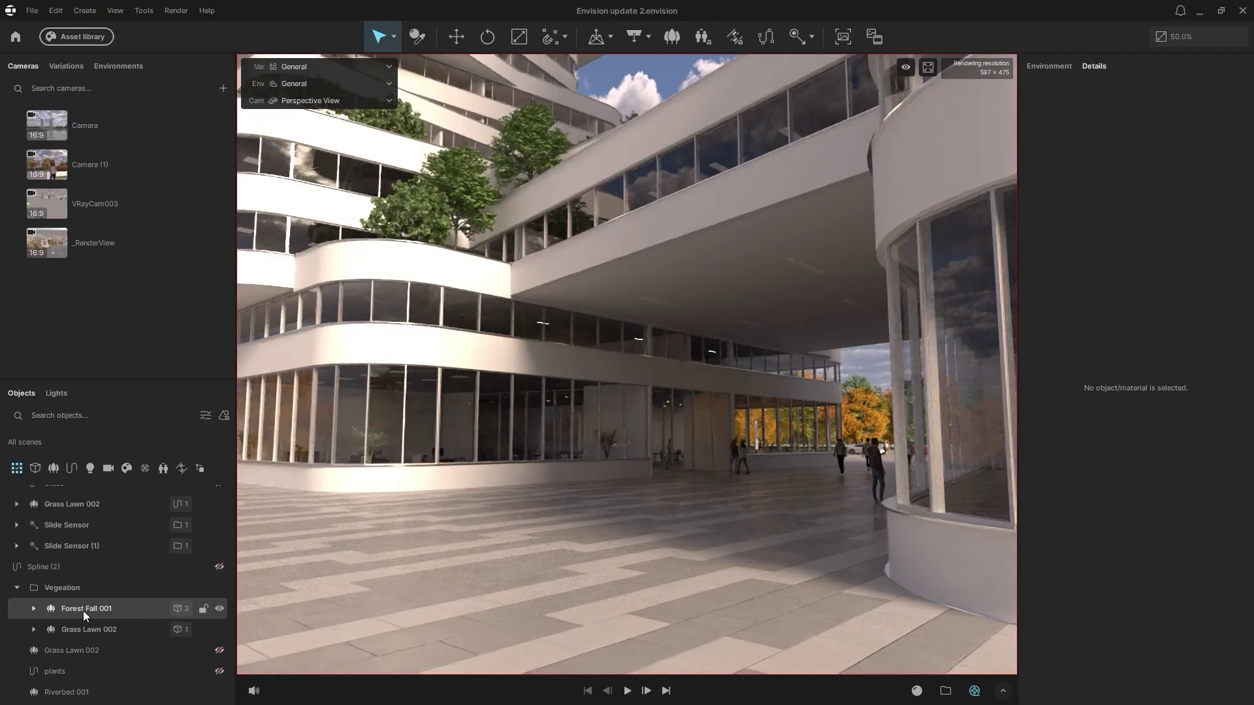
# Step: Expand Forest Fall 001, inspect Element_954403 and Element_955607, then show its scatter settings
pyautogui.click(34, 609)
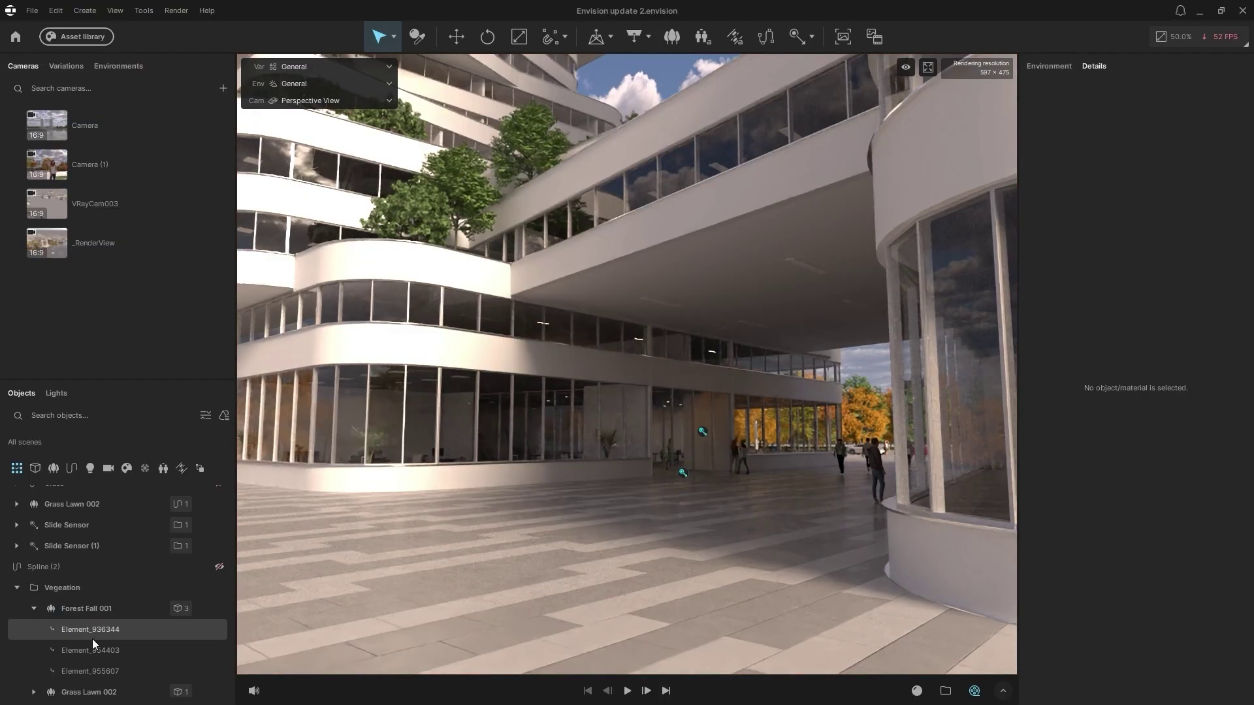
pyautogui.click(105, 652)
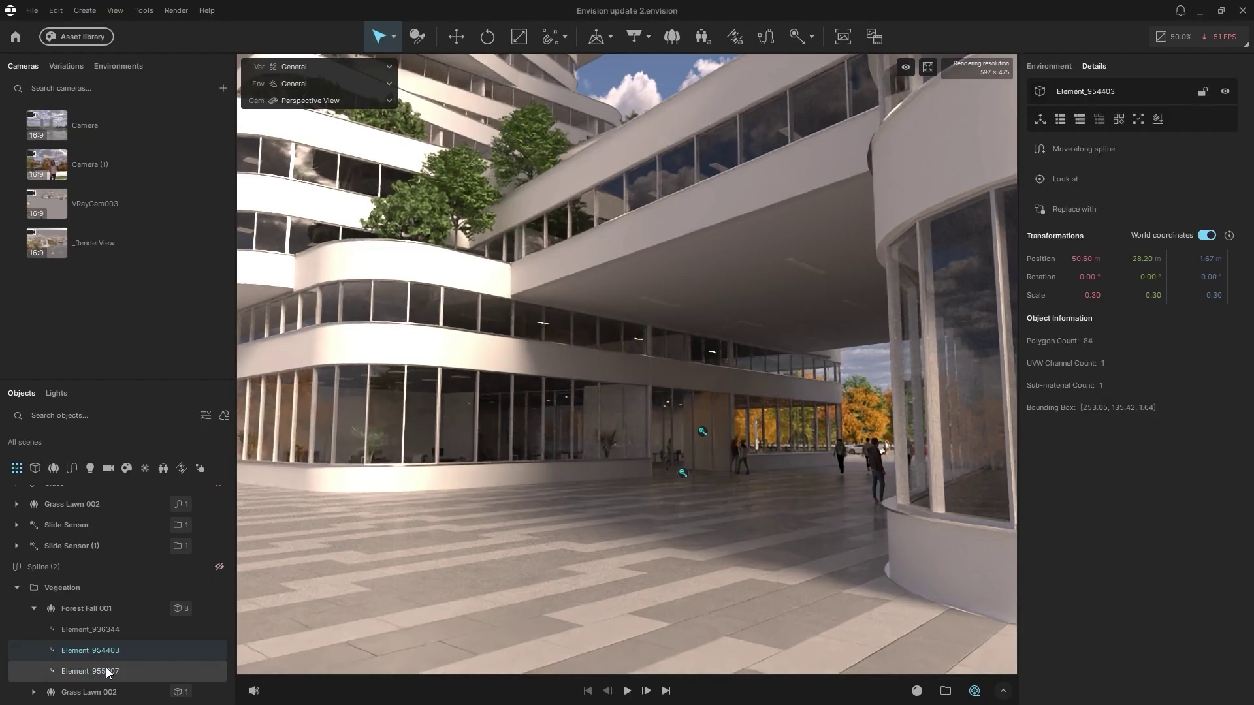
pyautogui.click(107, 672)
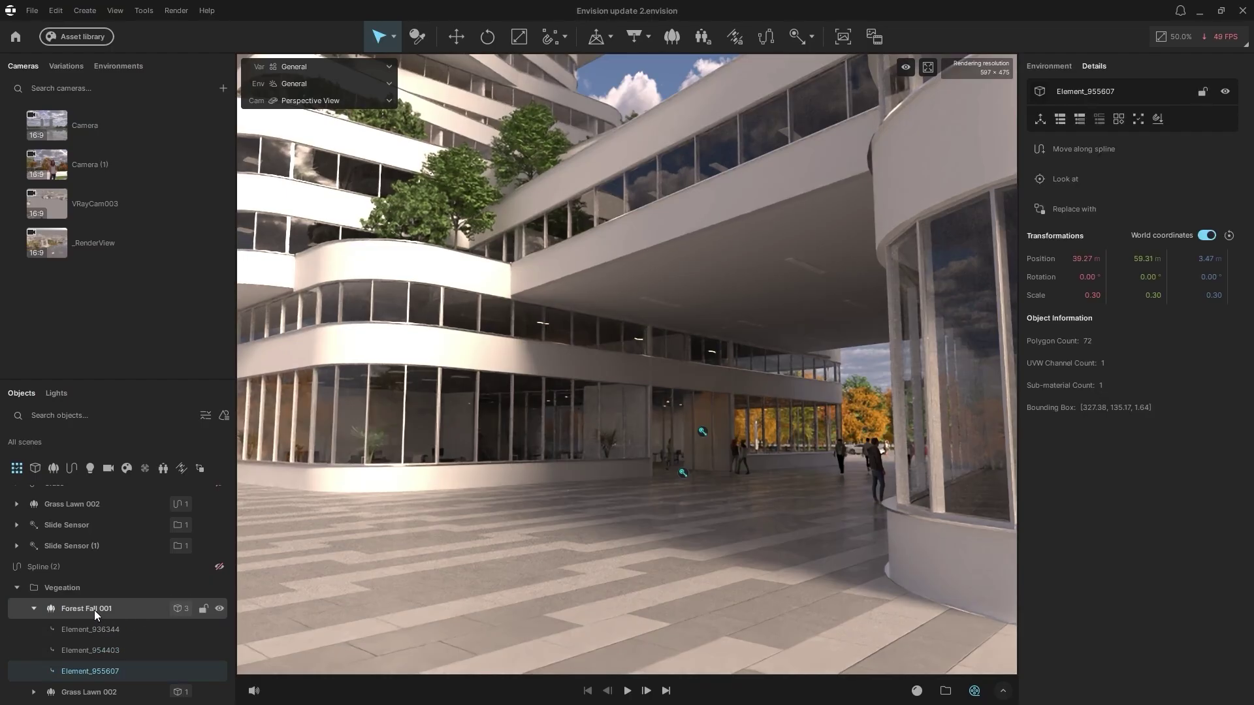
pyautogui.click(177, 610)
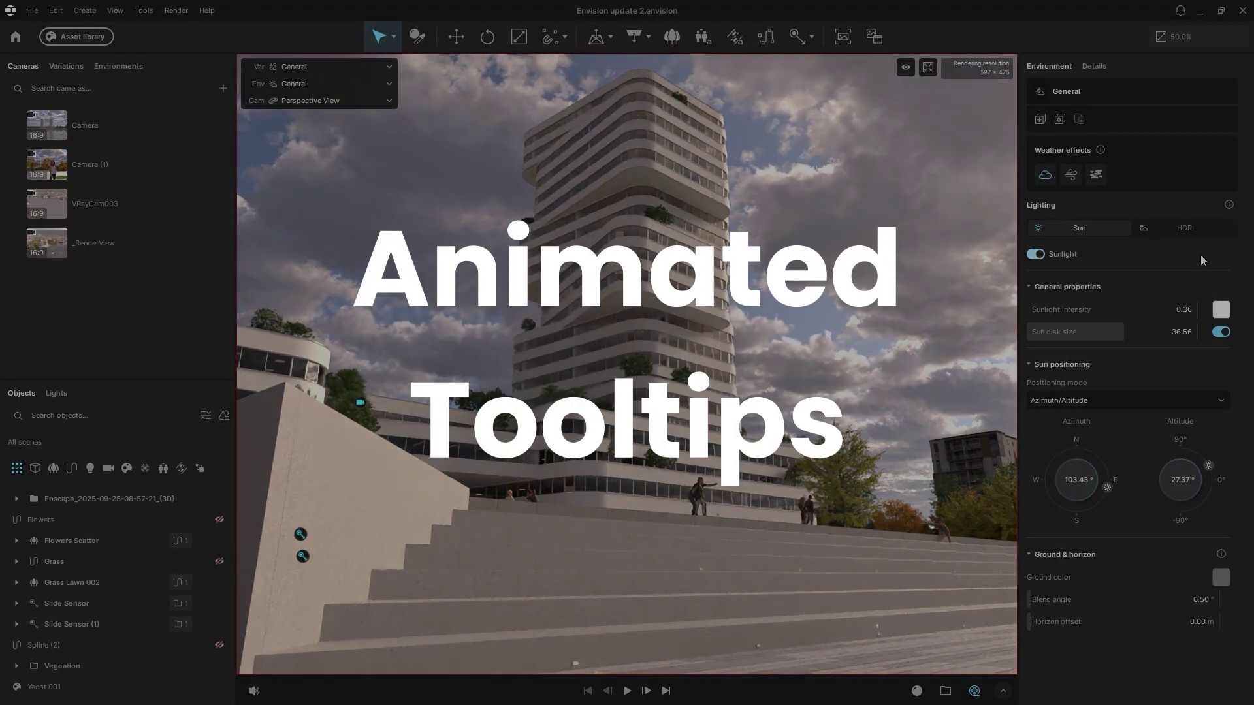
pyautogui.moveTo(1227, 207)
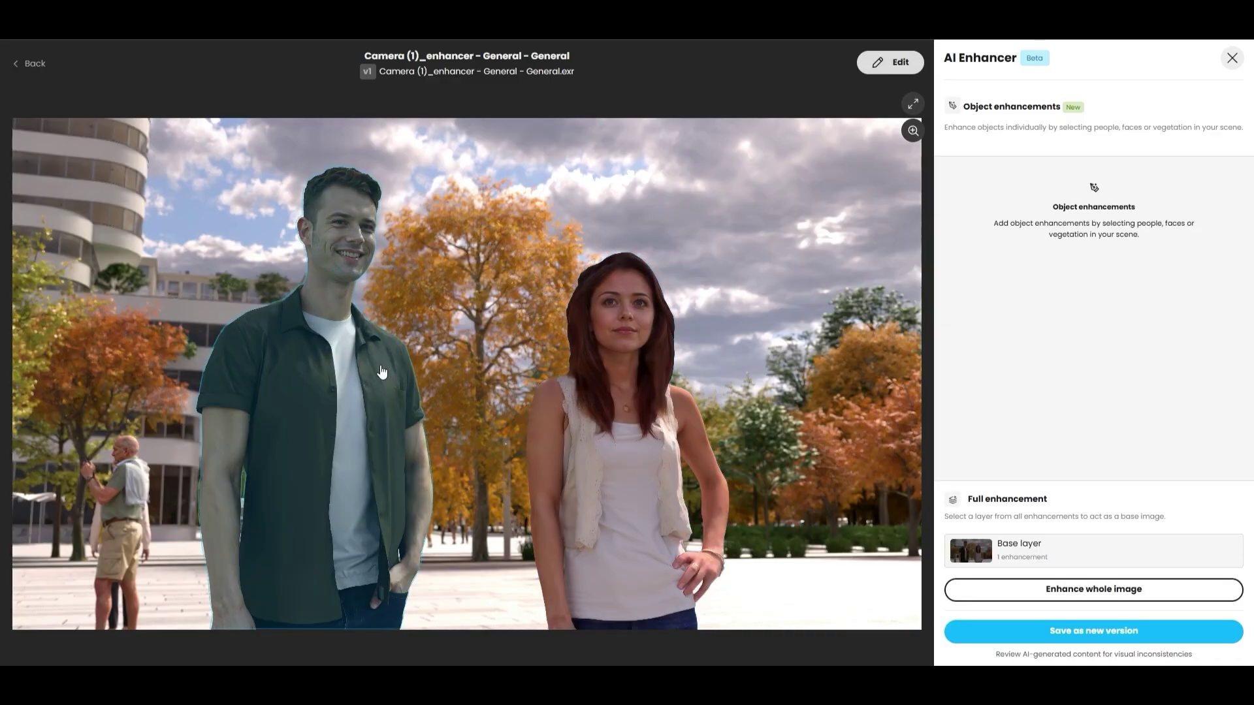
# Step: Start a new enhancement for the woman's face with Creativity at High and age group Adult
pyautogui.click(649, 317)
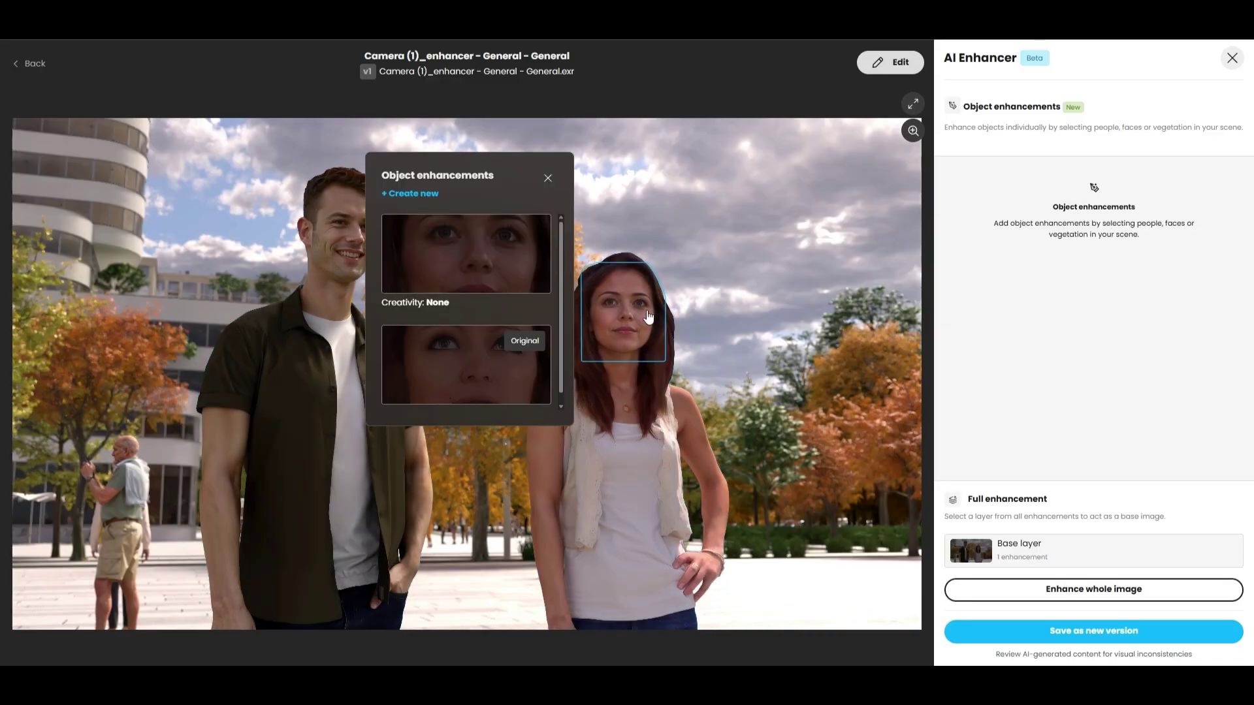
pyautogui.click(430, 194)
pyautogui.moveTo(390, 224); pyautogui.dragTo(553, 222)
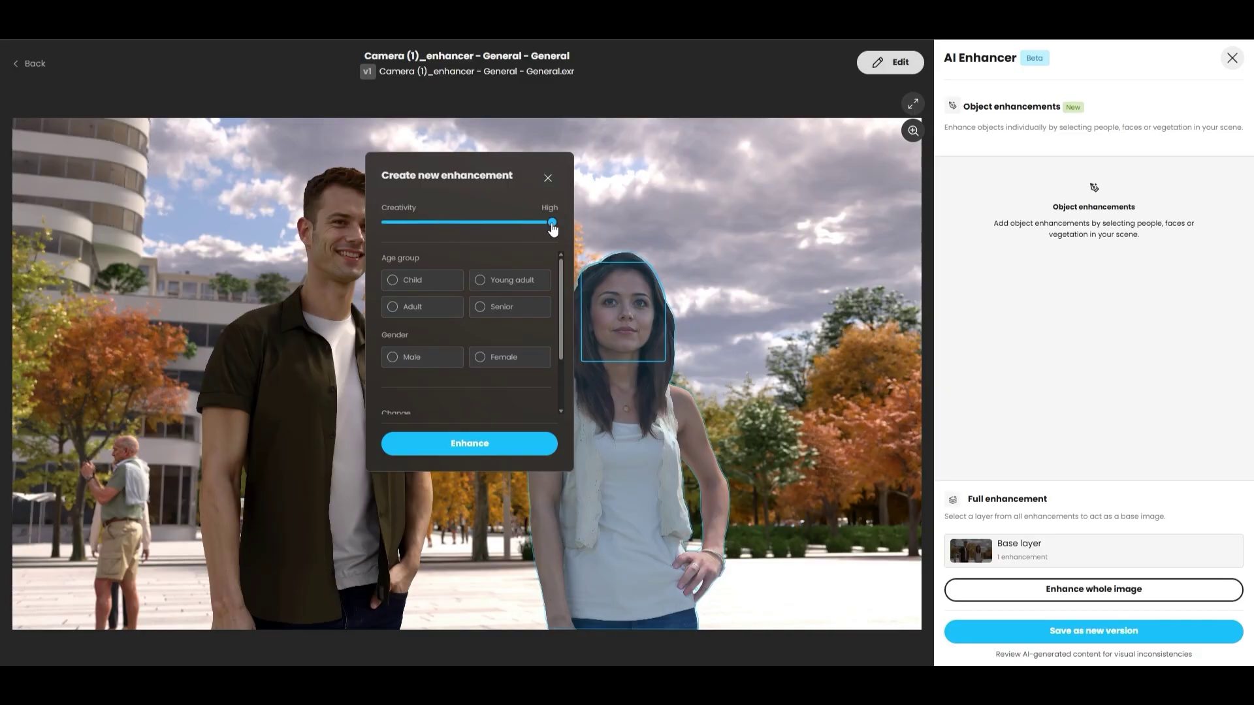
pyautogui.click(434, 308)
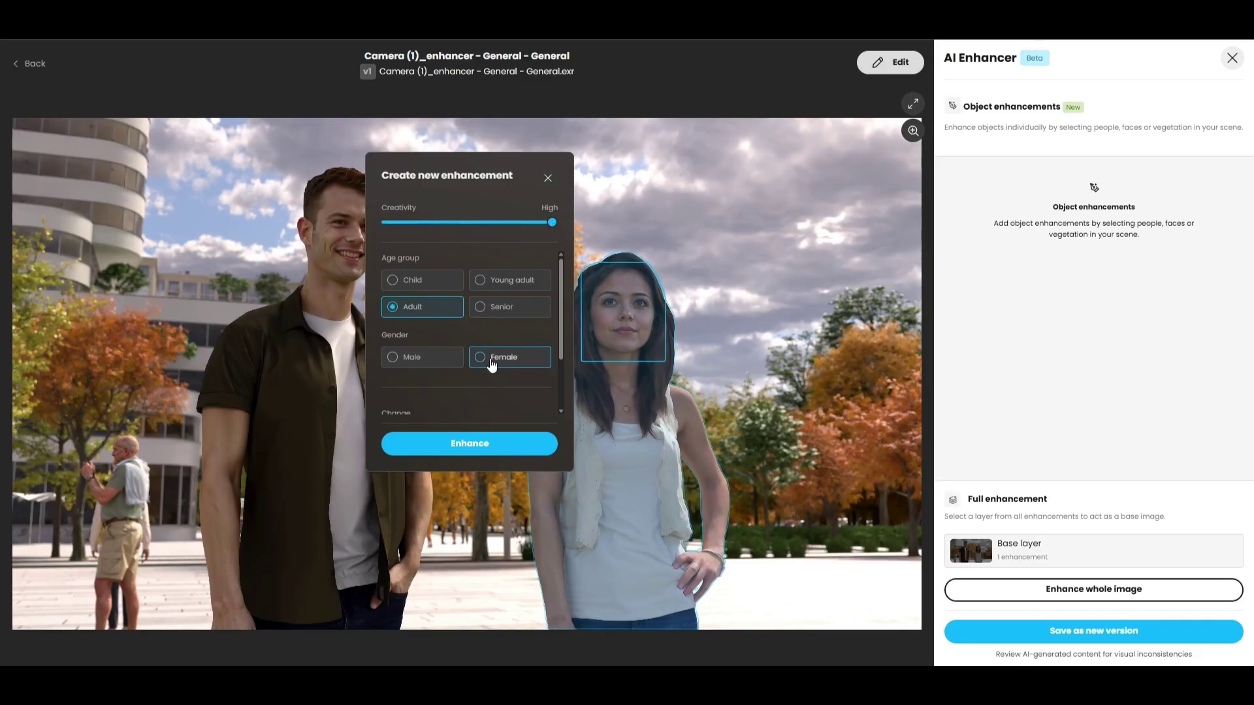
pyautogui.moveTo(562, 314); pyautogui.dragTo(550, 395)
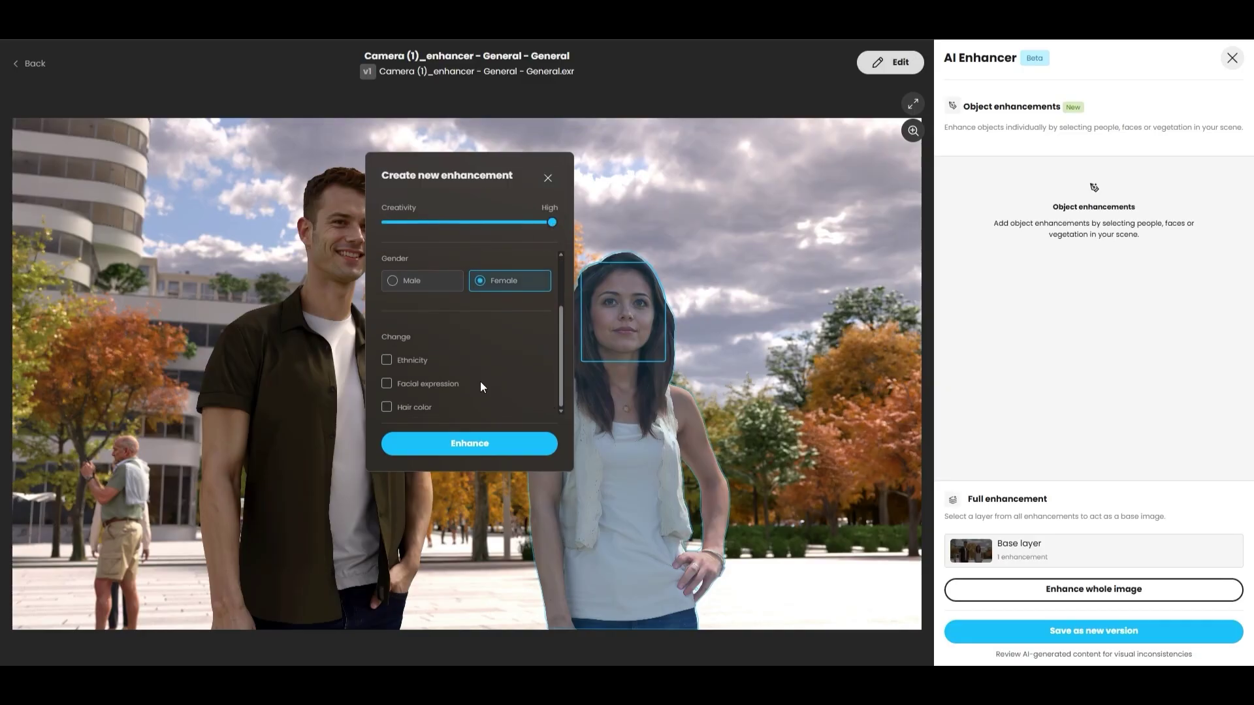
# Step: Look through the ethnicity choices, then leave ethnicity changes turned off
pyautogui.click(410, 360)
pyautogui.moveTo(561, 336); pyautogui.dragTo(562, 381)
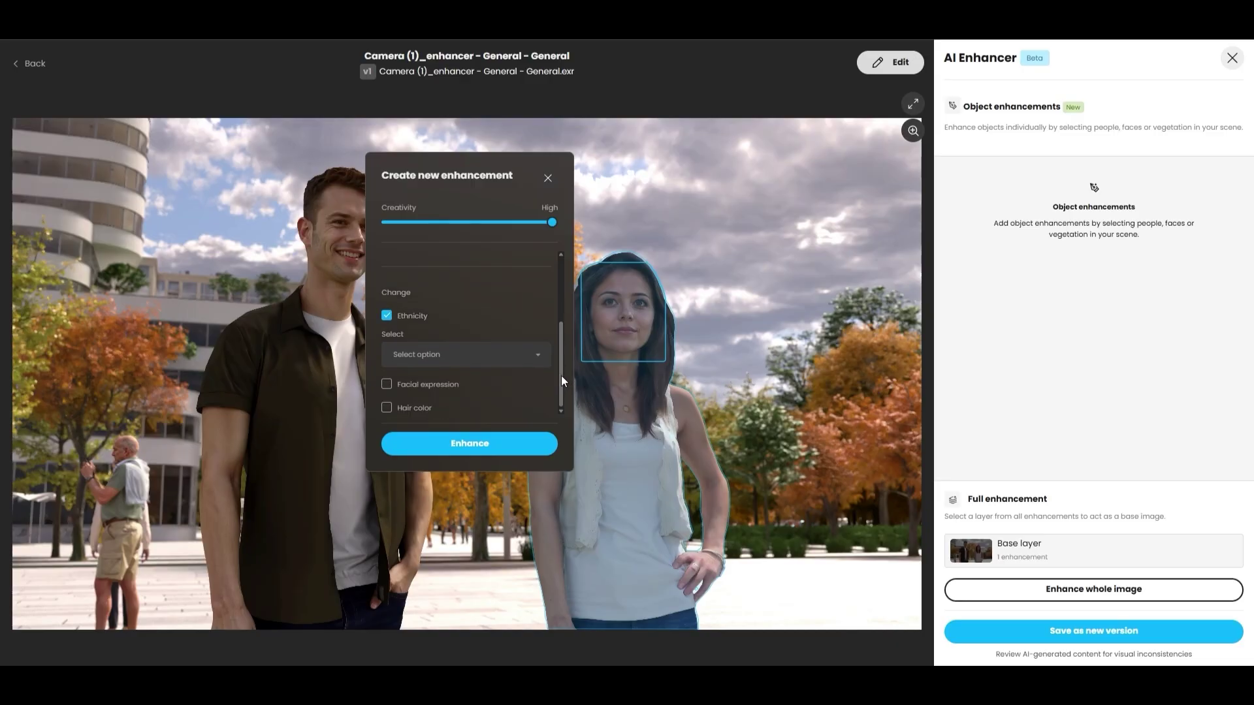
pyautogui.click(531, 361)
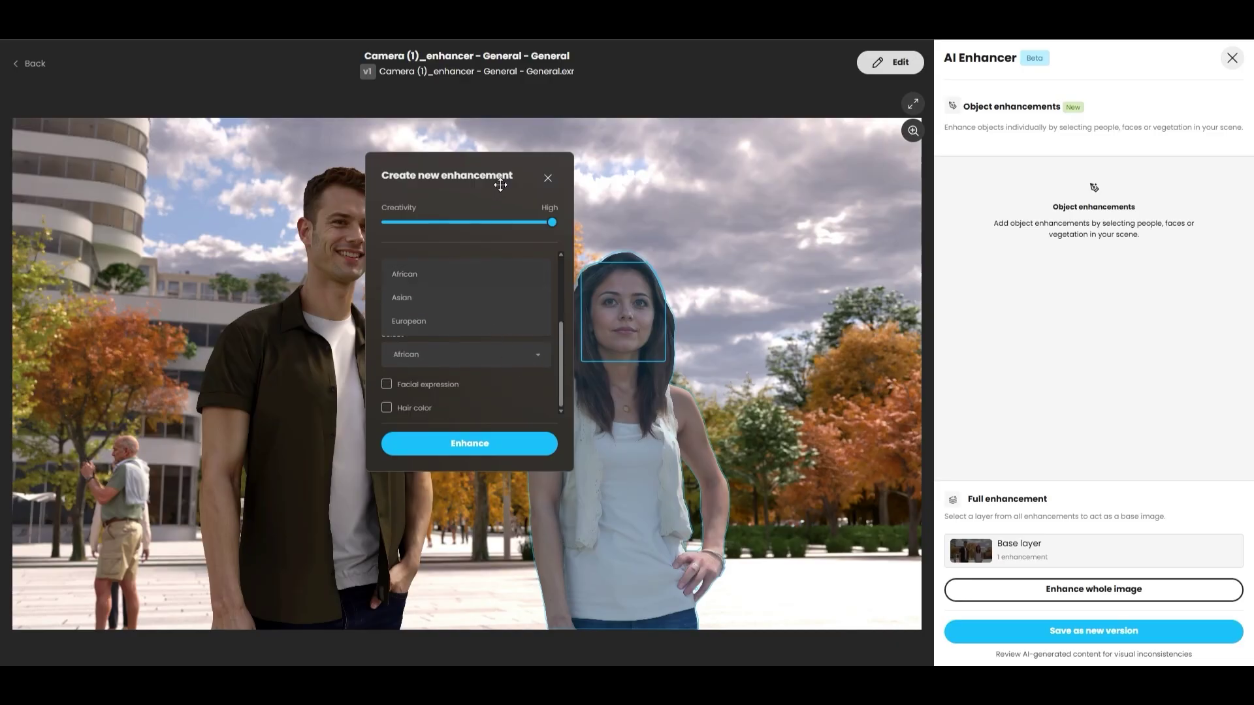
pyautogui.click(482, 358)
pyautogui.click(386, 320)
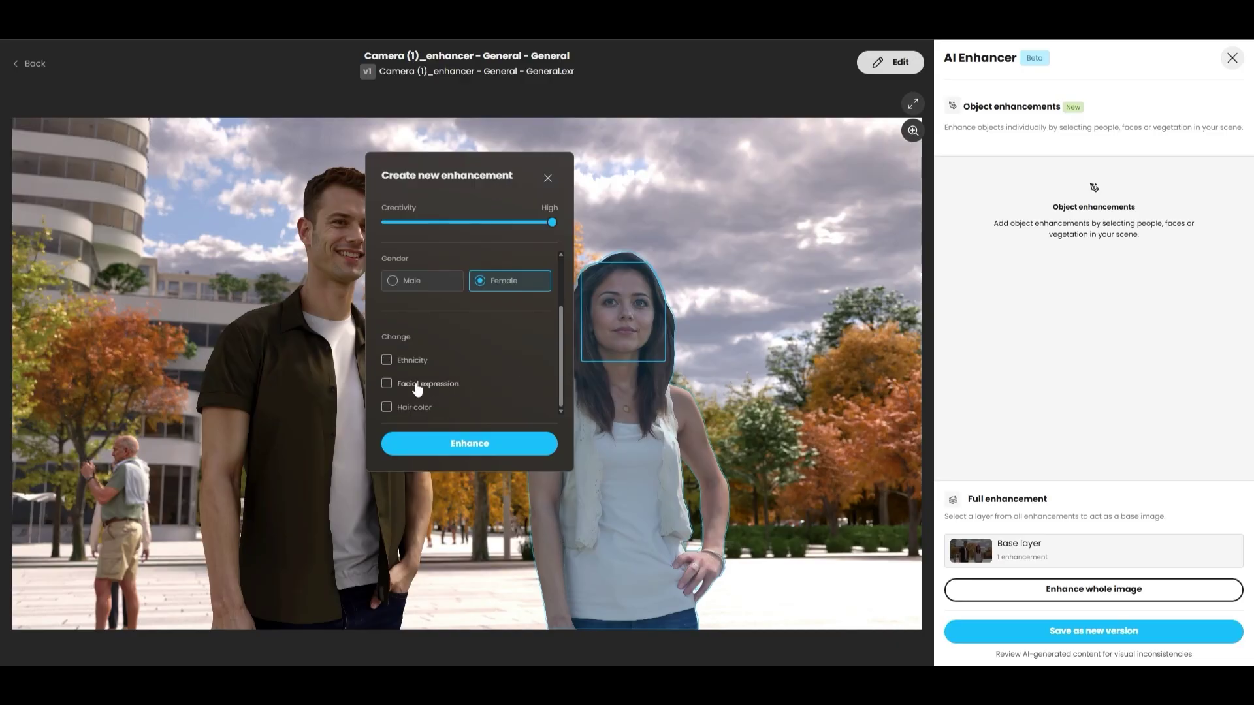
# Step: Enable Facial expression set to Smiling and Hair color set to Blond
pyautogui.click(387, 384)
pyautogui.scroll(-2, 559, 331)
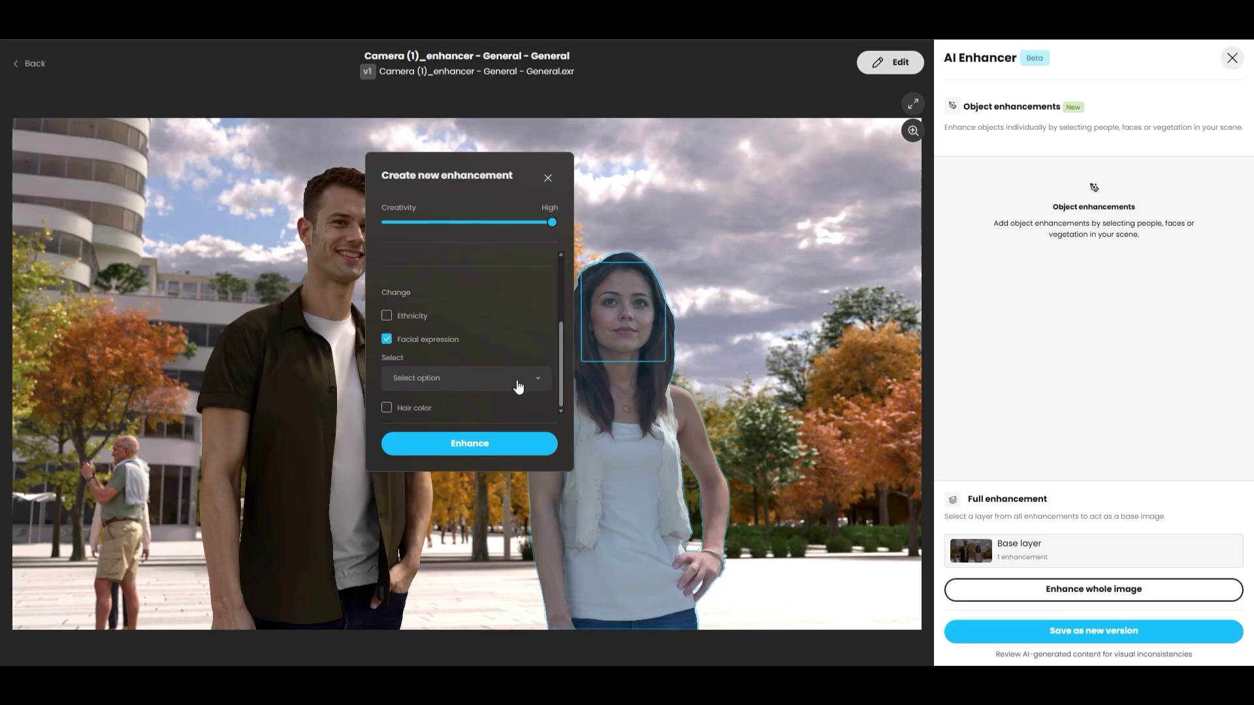
pyautogui.click(509, 380)
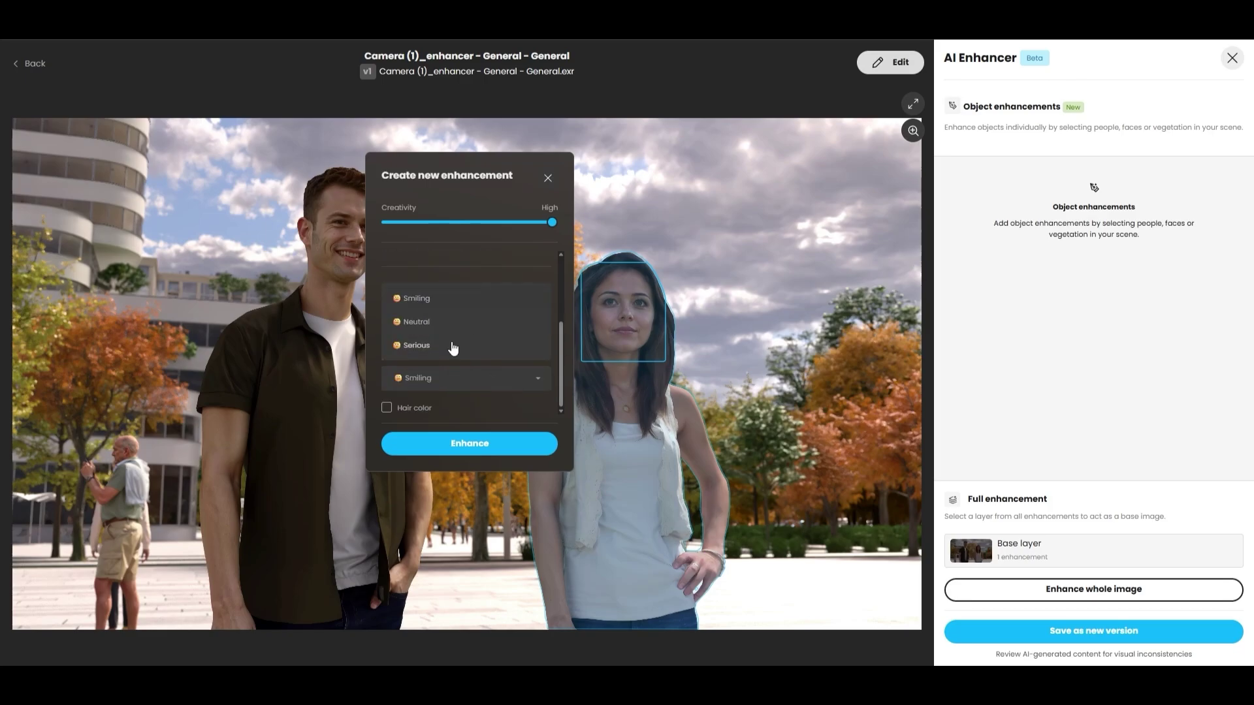
pyautogui.click(444, 299)
pyautogui.click(386, 407)
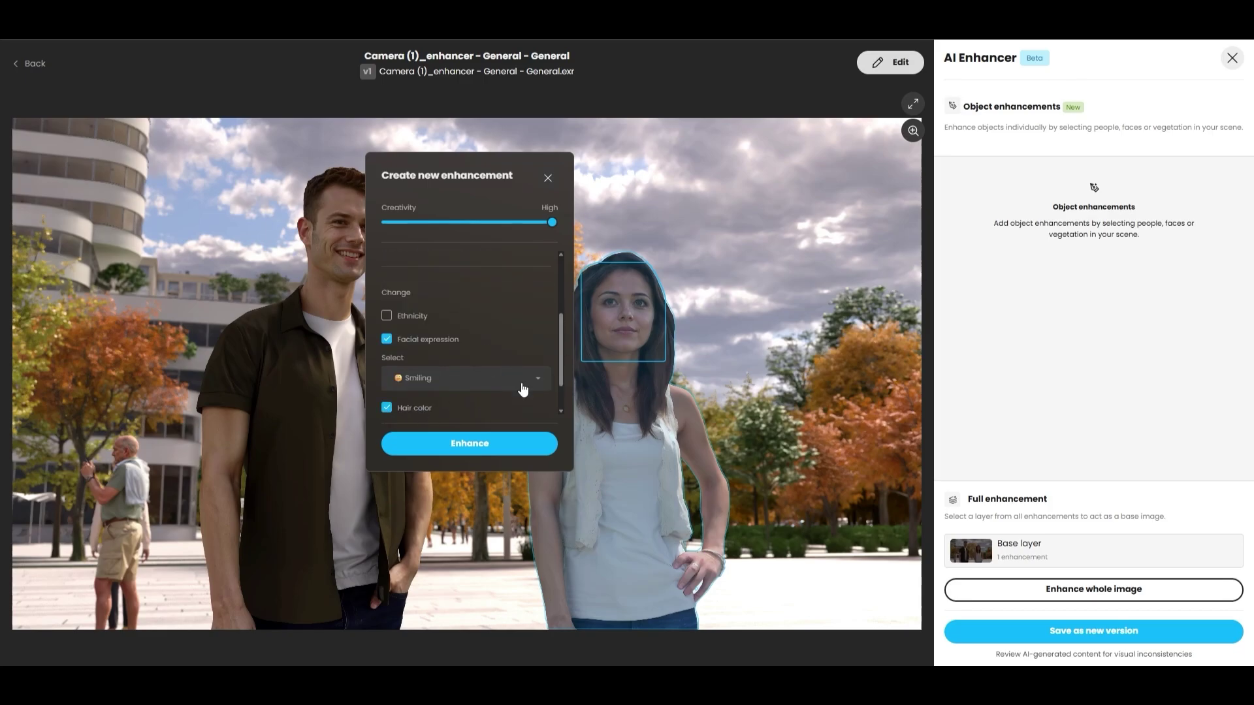
pyautogui.scroll(-2, 560, 396)
pyautogui.click(509, 406)
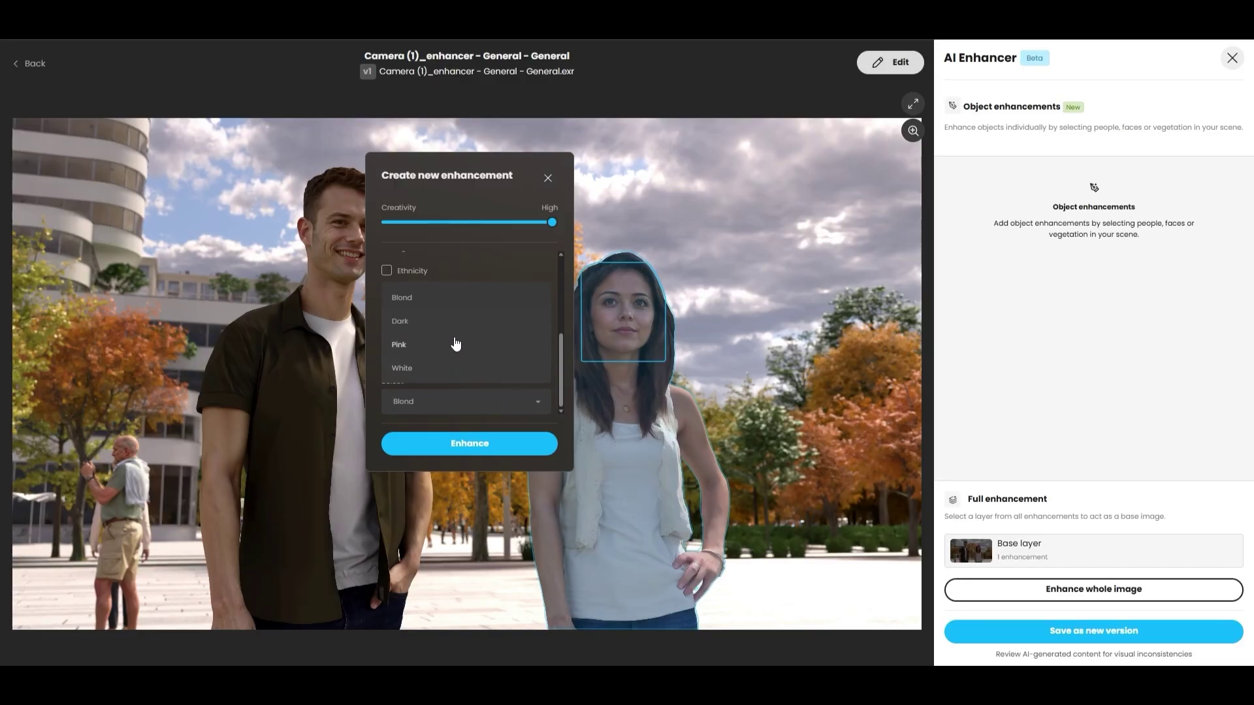
pyautogui.click(469, 300)
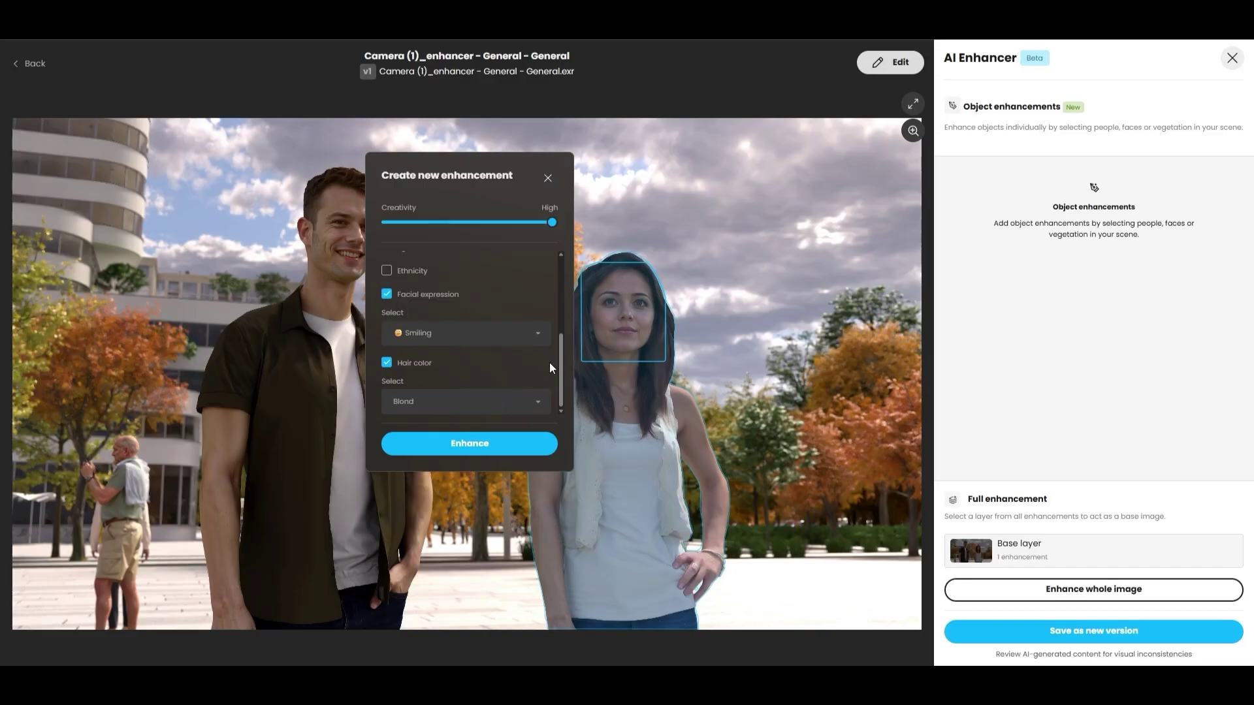
pyautogui.moveTo(562, 385); pyautogui.dragTo(559, 286)
# Step: Enhance the face, then compare it against the second enhancement and the Original
pyautogui.click(488, 444)
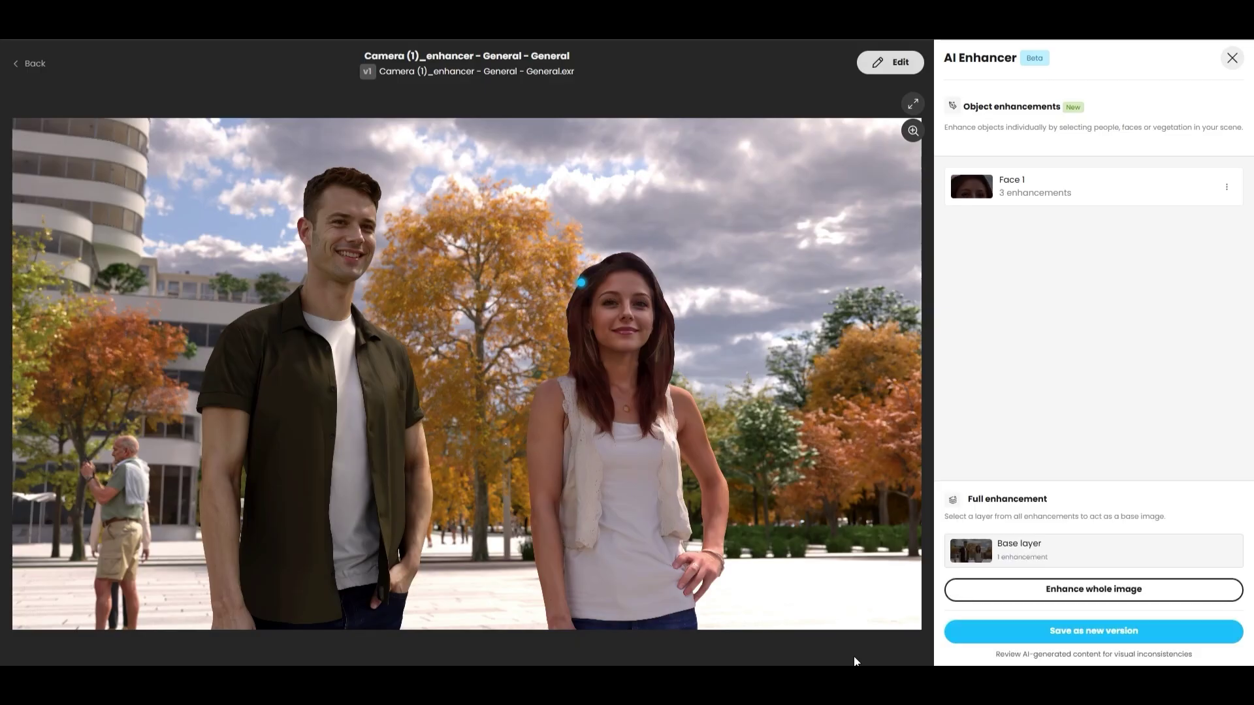
pyautogui.click(624, 314)
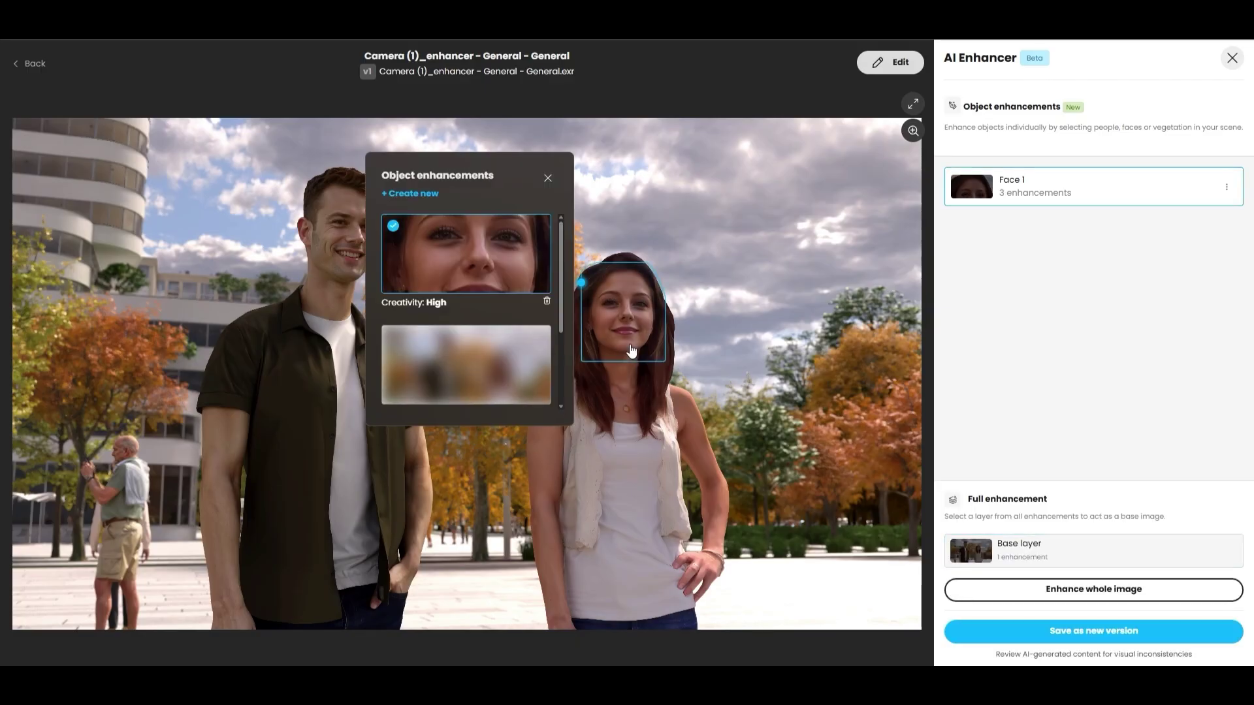
pyautogui.click(504, 370)
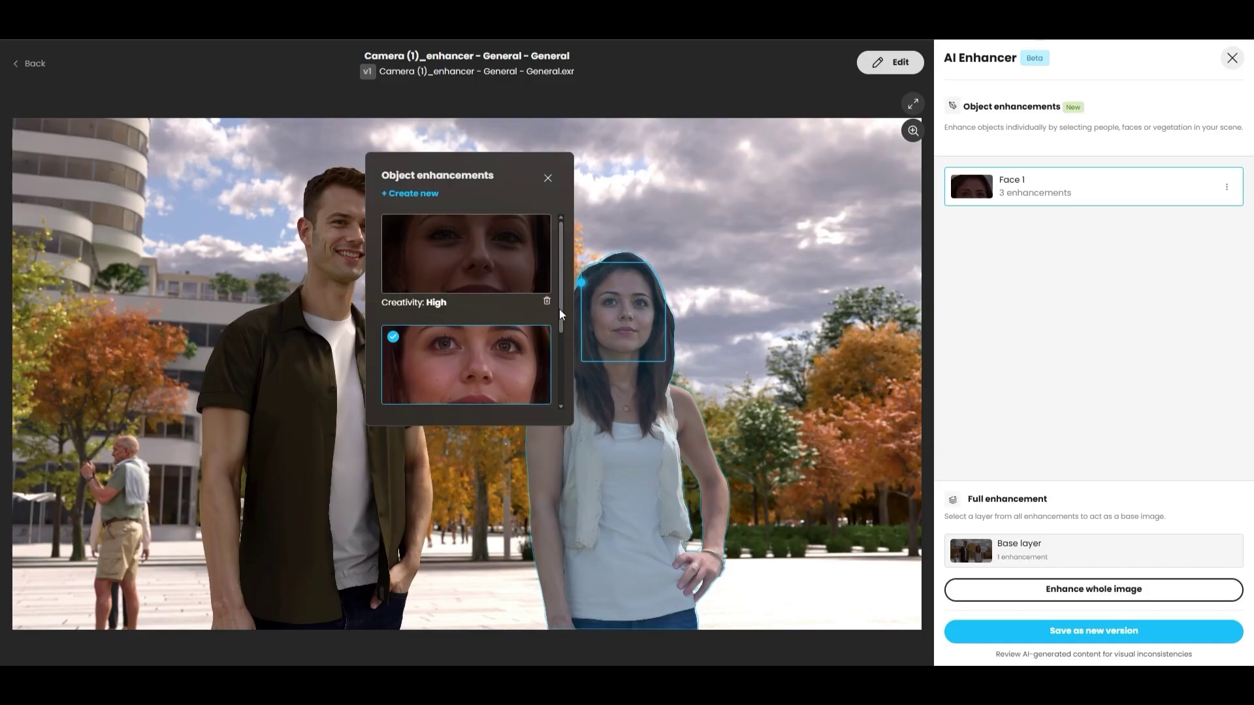
pyautogui.moveTo(560, 313); pyautogui.dragTo(562, 380)
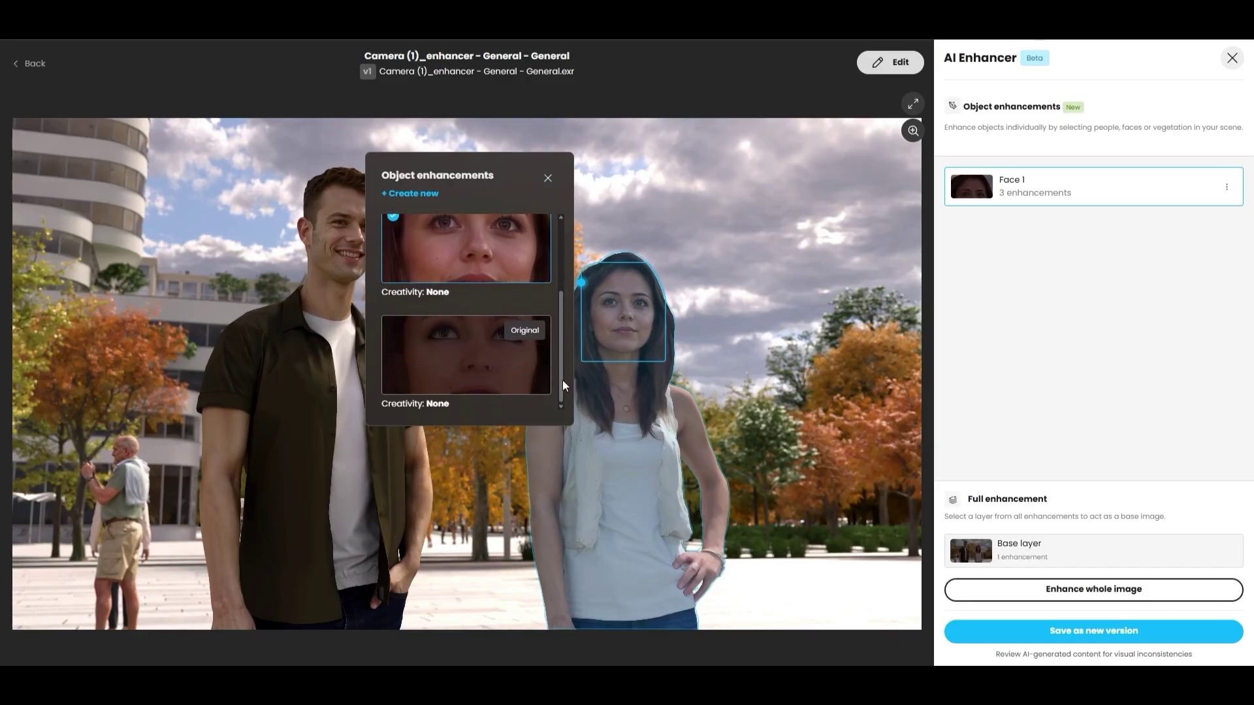
pyautogui.click(479, 366)
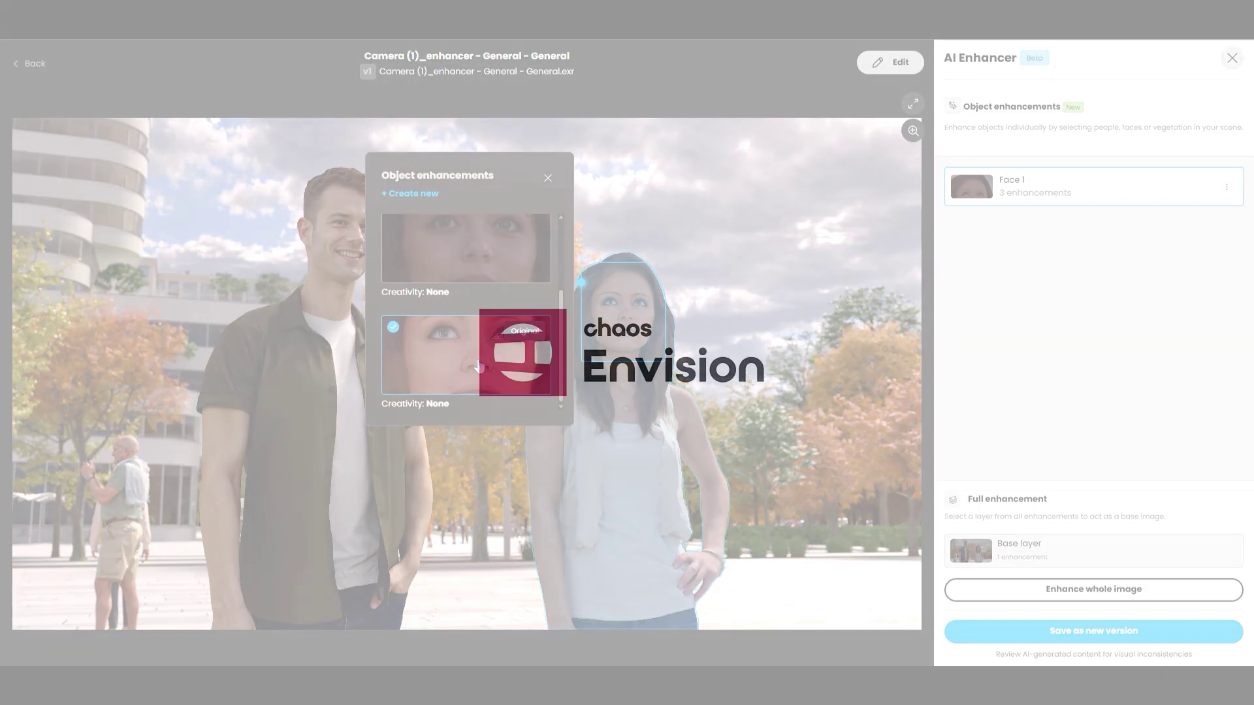